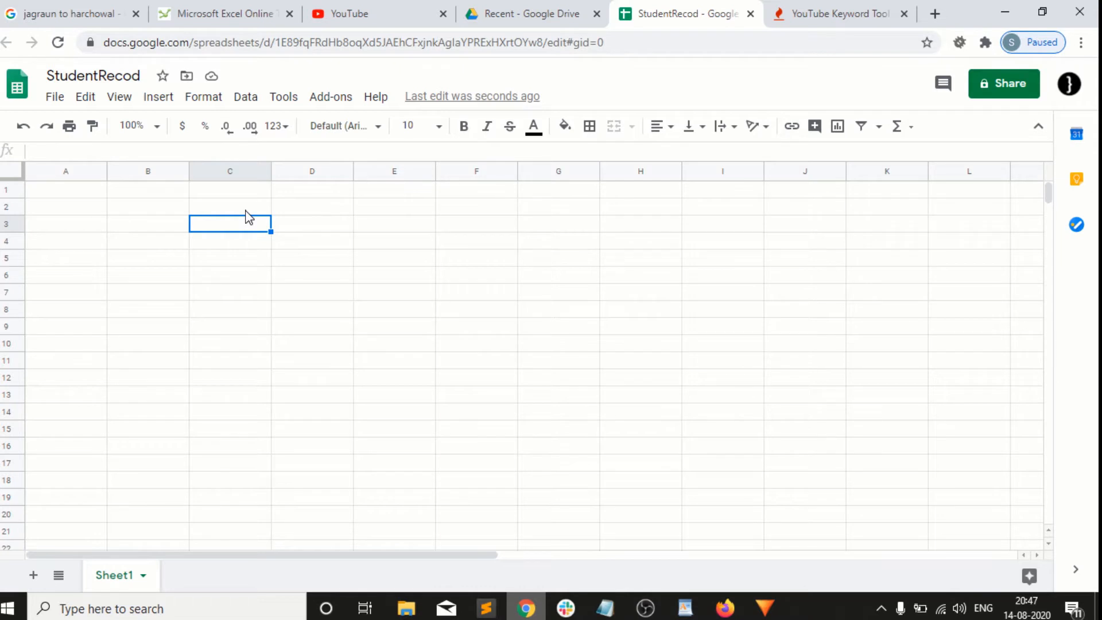
Enter "Kodemine" in cell E3 and "Karrie" in cell F3
left_click(372, 229)
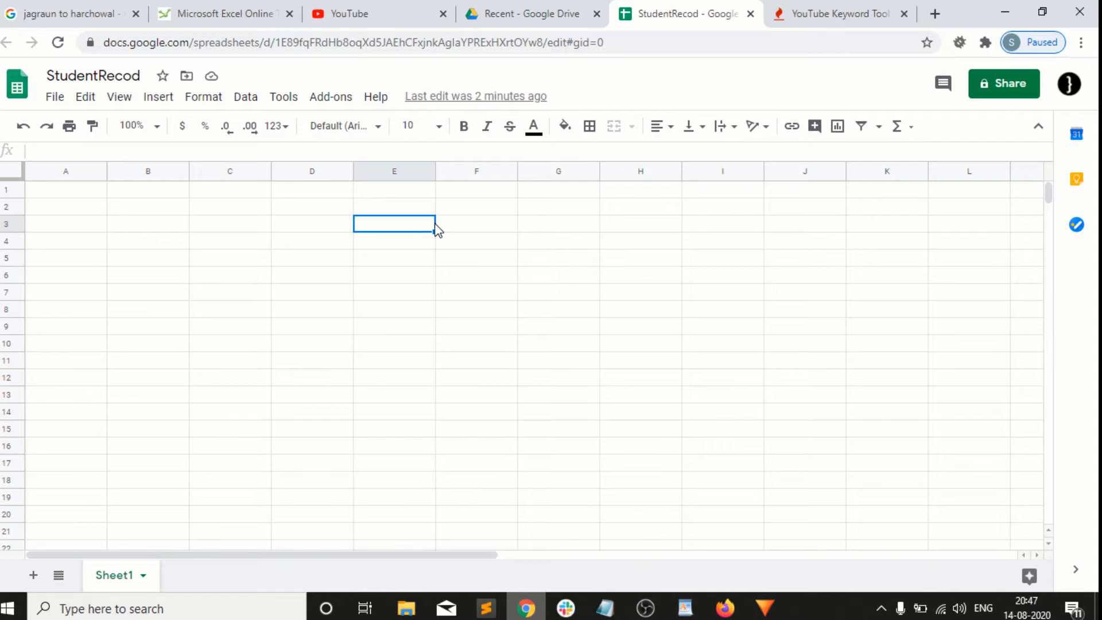
type("Kodemine")
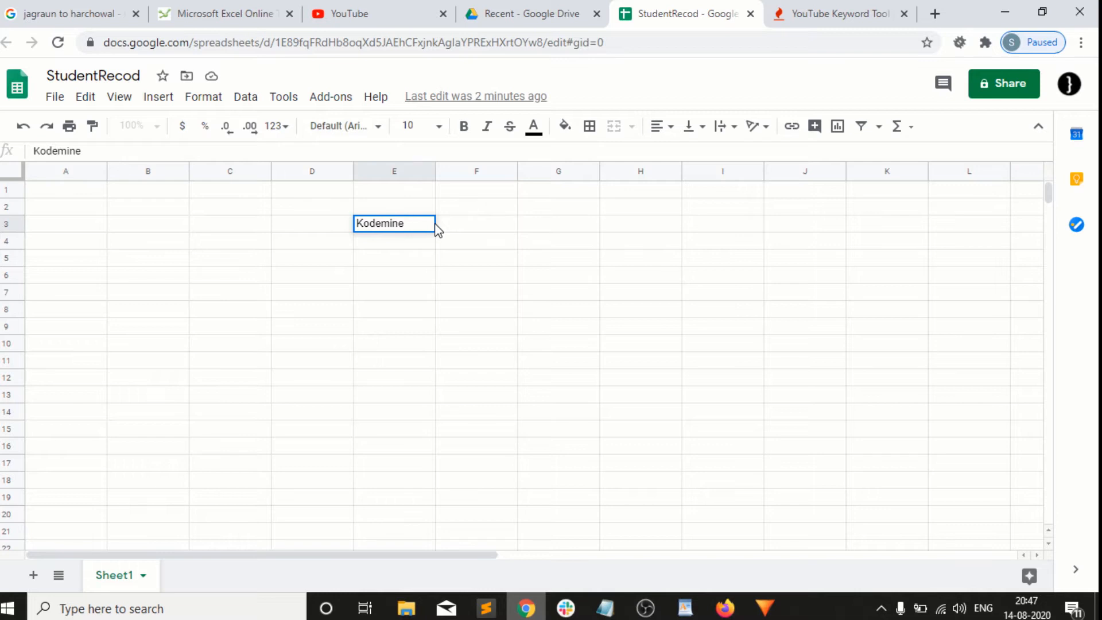
key("Tab")
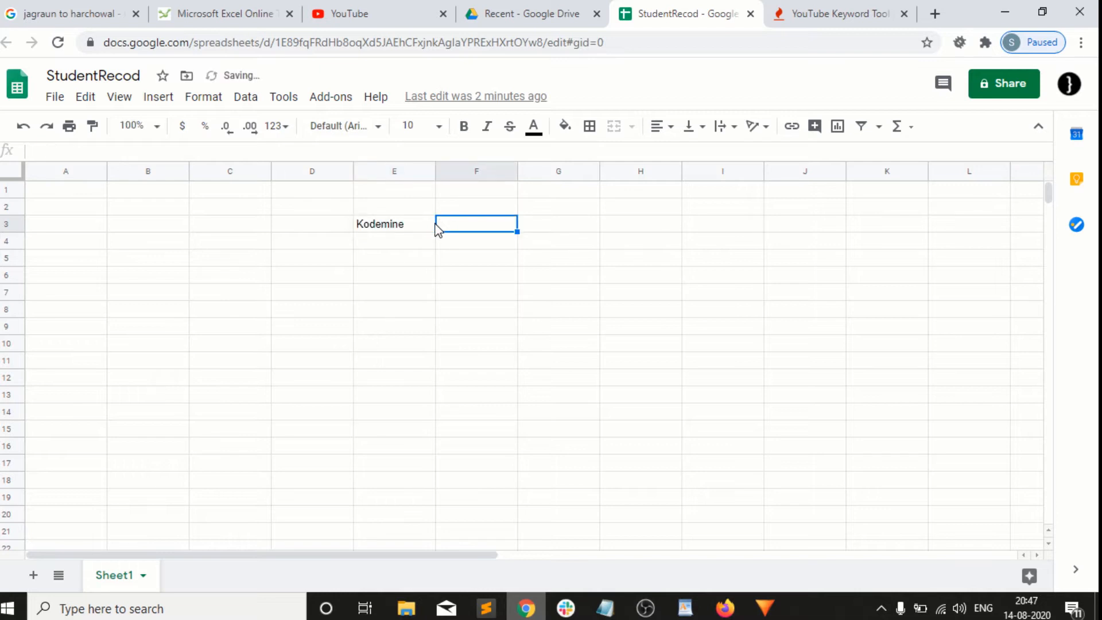
type("Karrie")
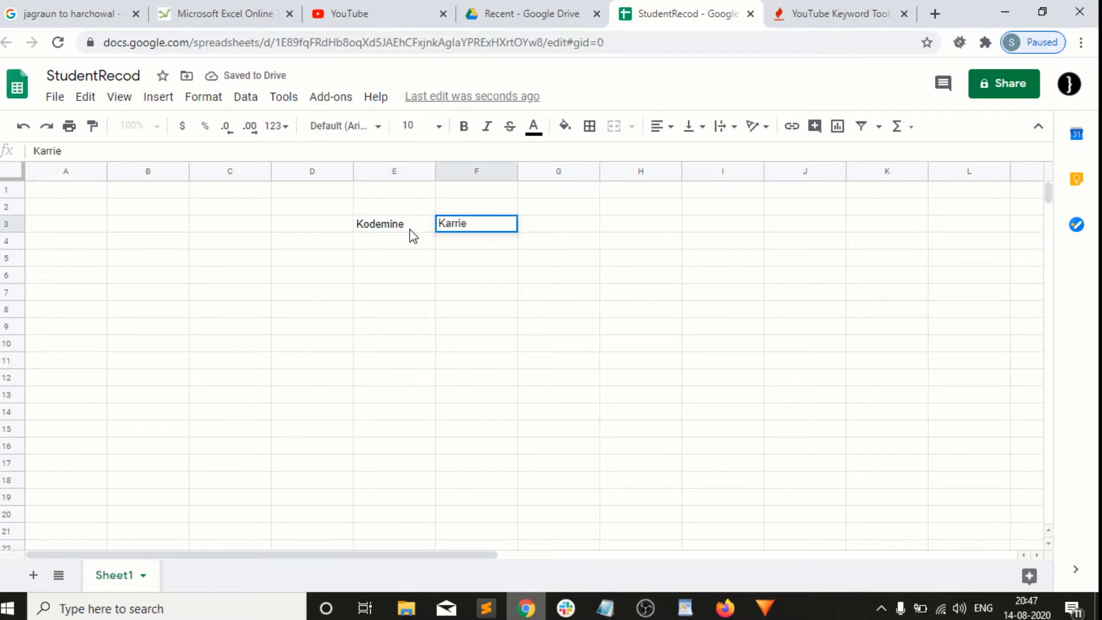
Change the font of the text in cell E3 to Helvetica Neue
left_click(405, 228)
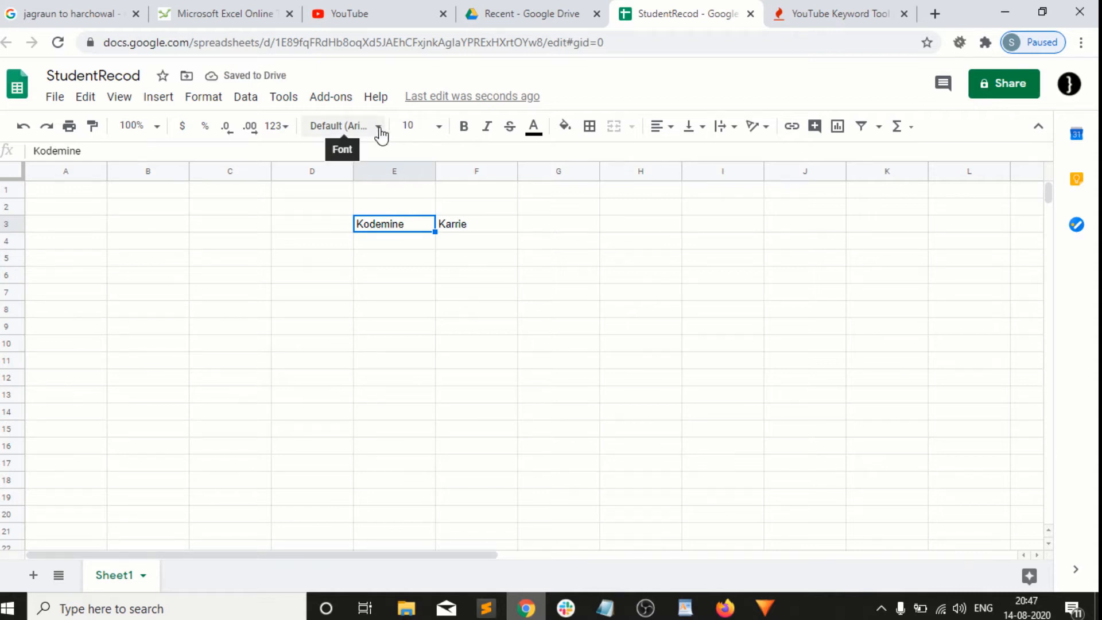
left_click(379, 128)
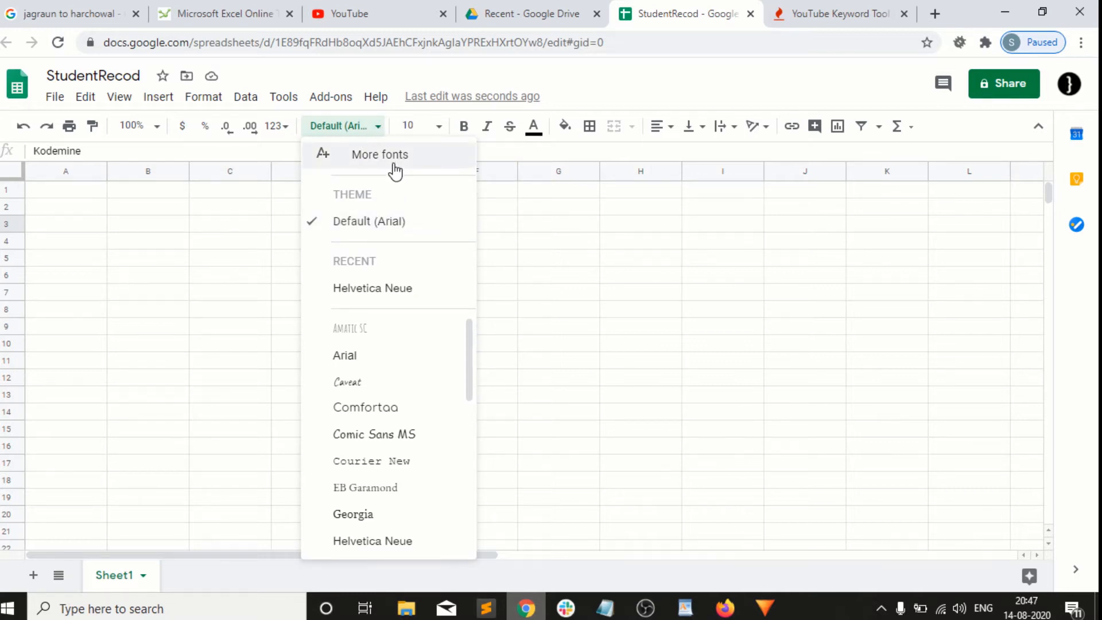
left_click(371, 291)
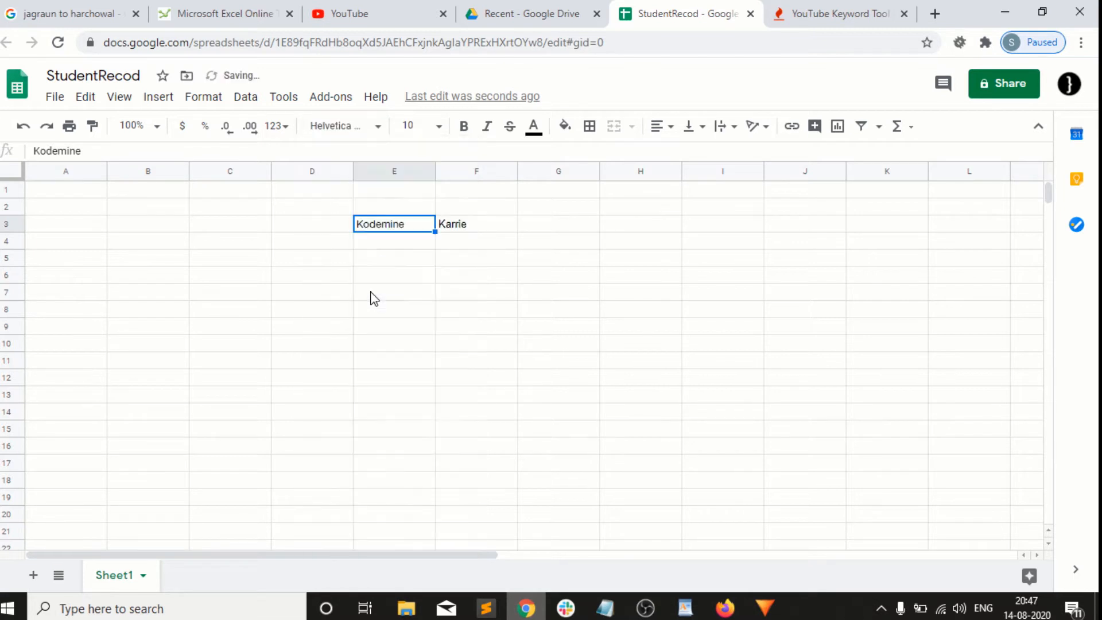
double_click(401, 225)
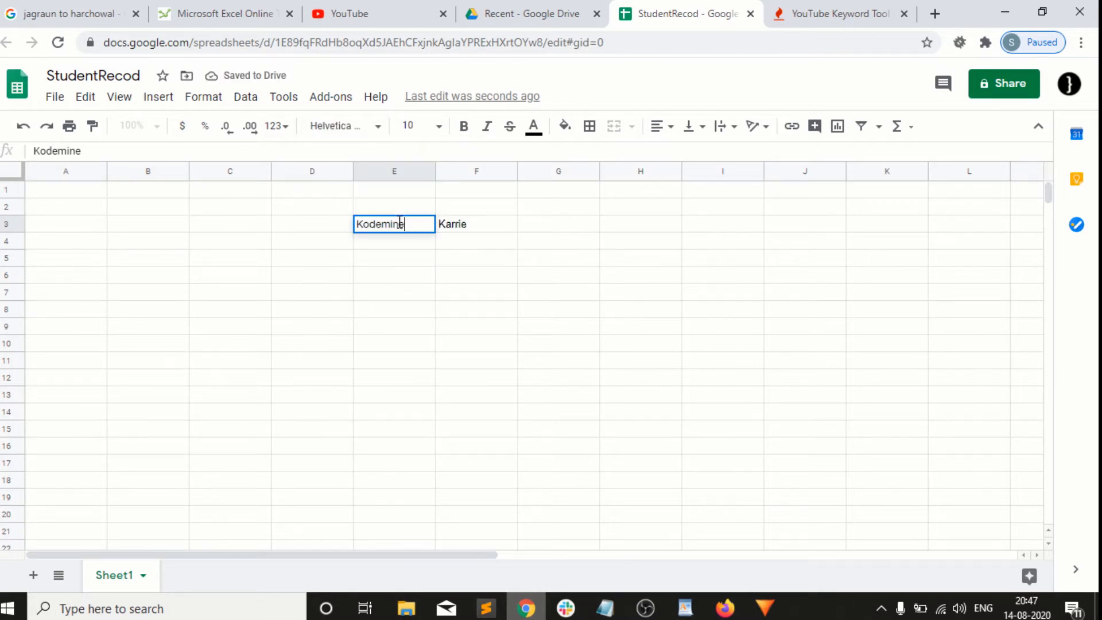
left_click(413, 209)
left_click(411, 226)
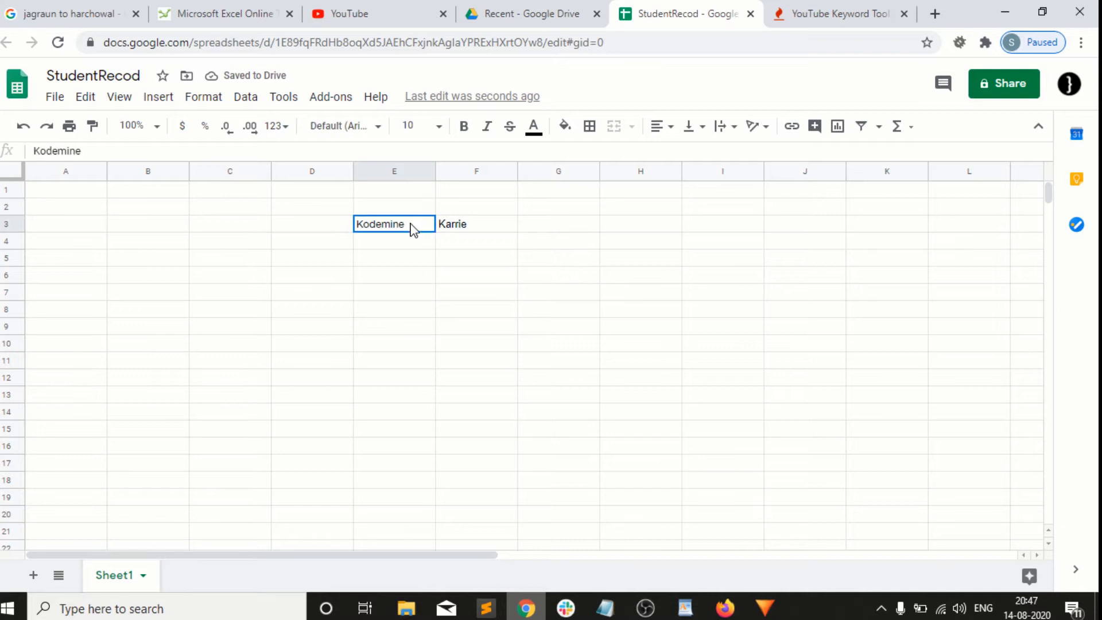
Set the font size of cell E3 to 24 and fit column E's width to its content
left_click(440, 129)
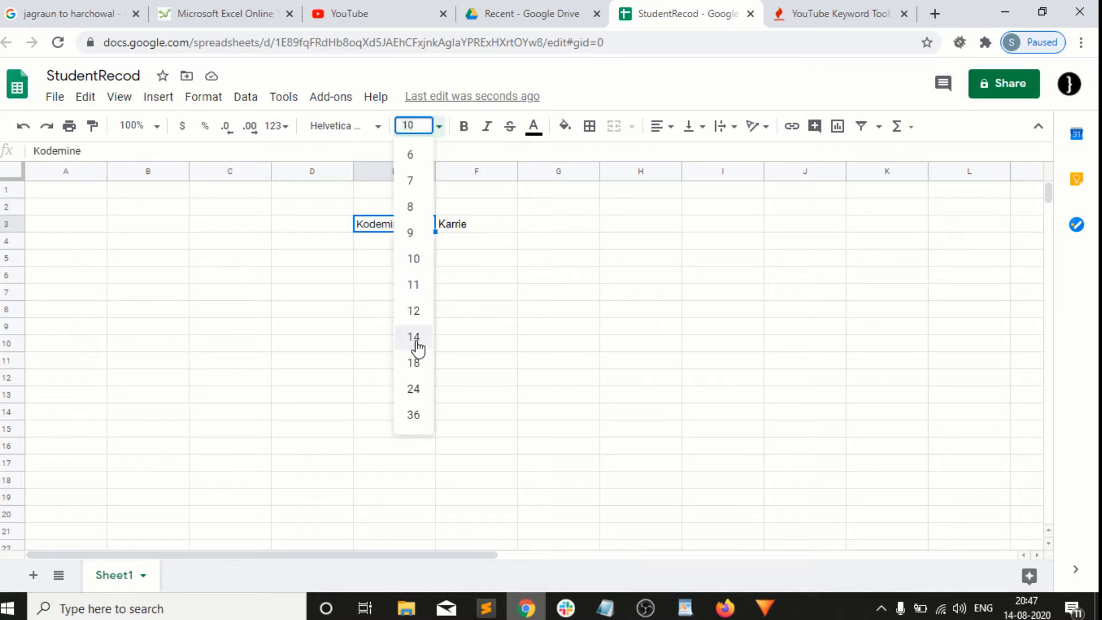
left_click(416, 389)
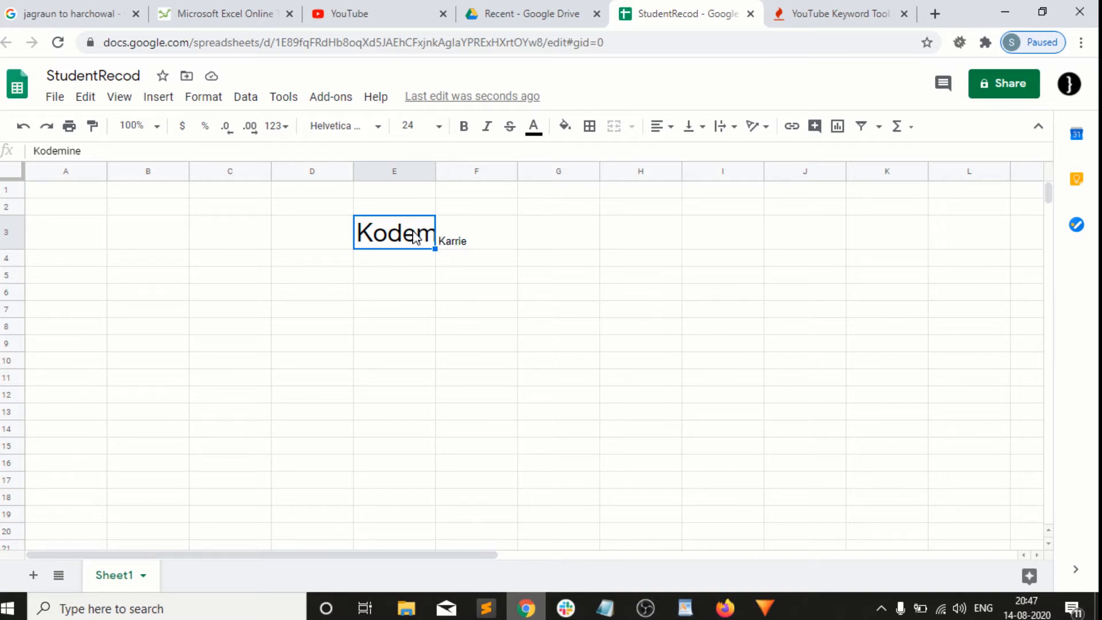
double_click(434, 170)
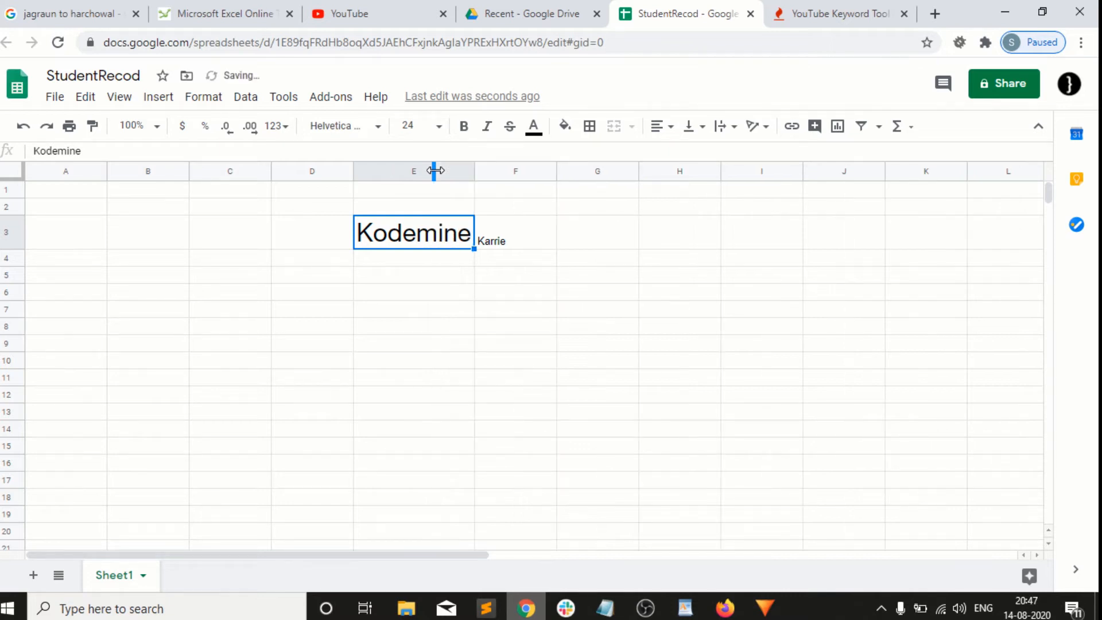
Format the text in cell F3 with the Impact font at size 36
left_click(508, 242)
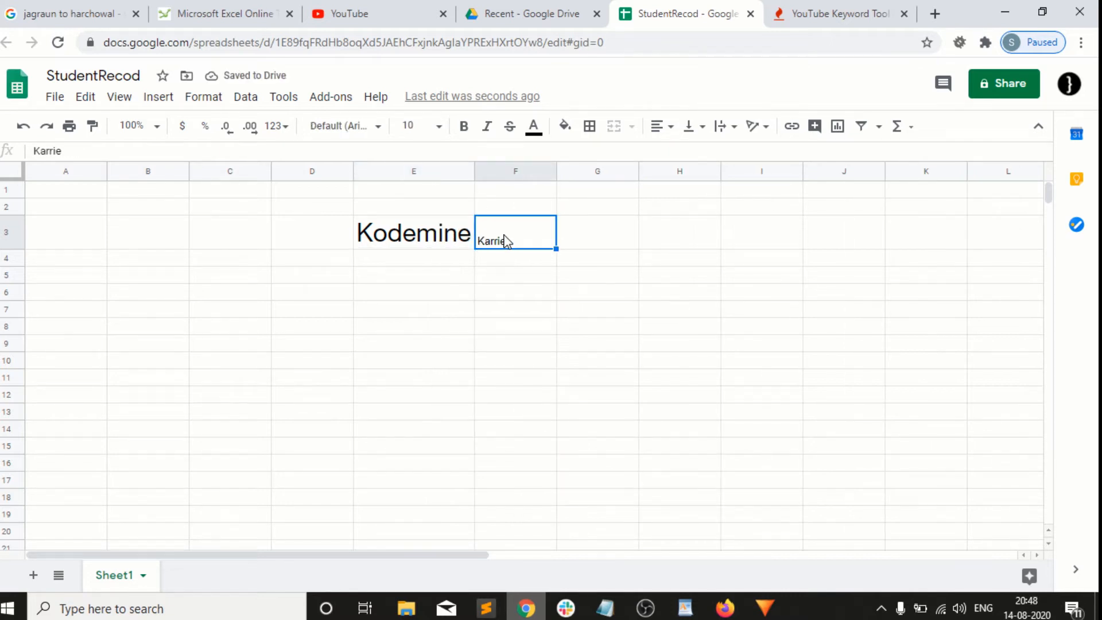
left_click(363, 140)
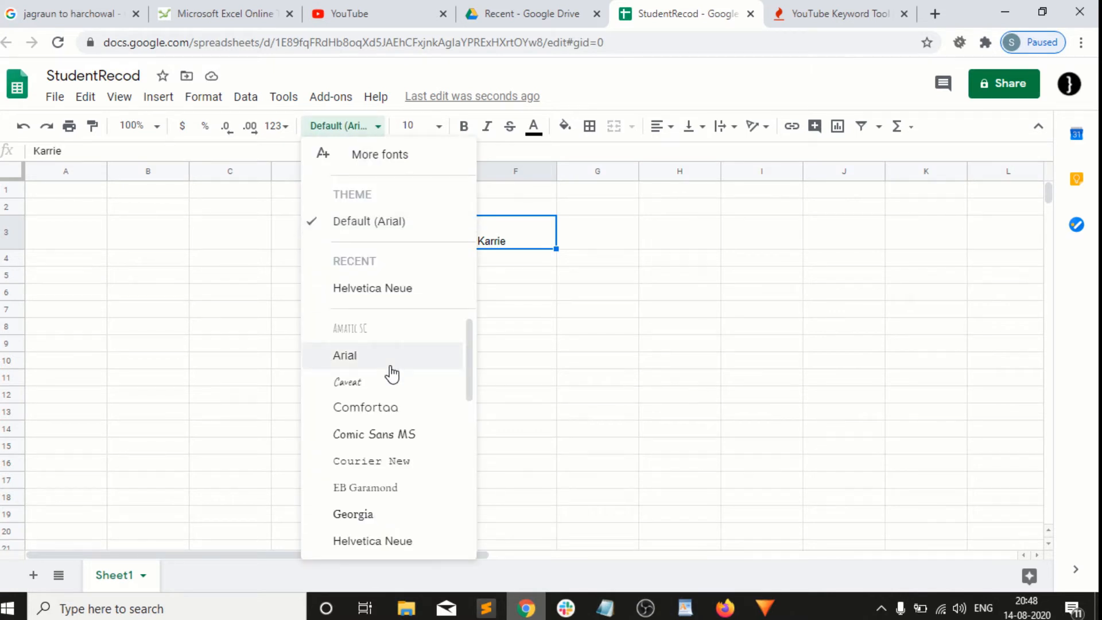
scroll(390, 443, "down", 2)
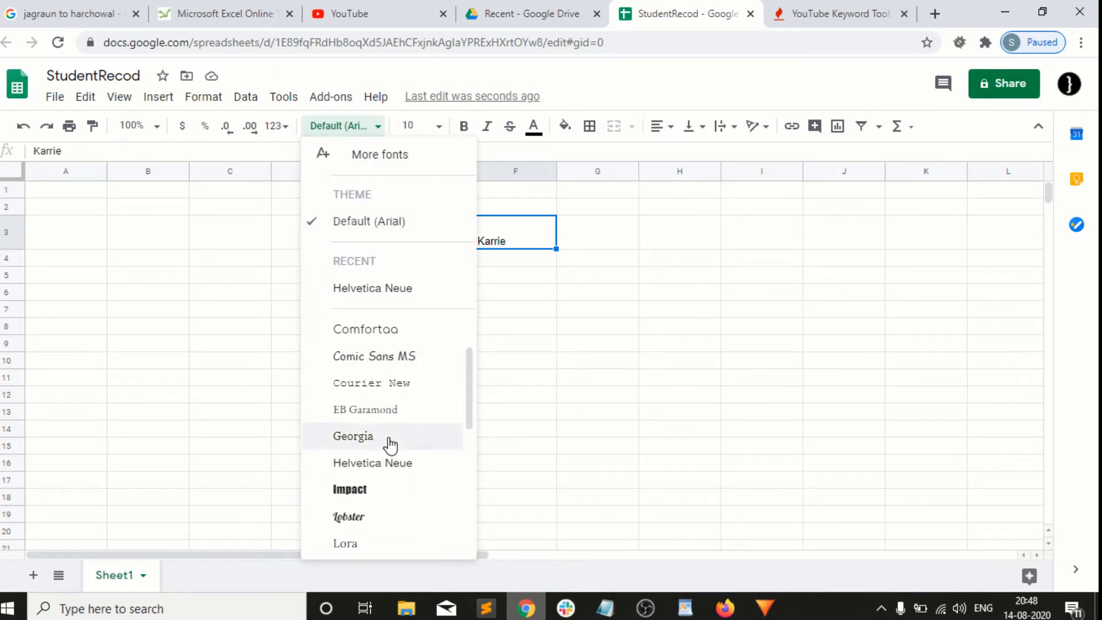
left_click(379, 495)
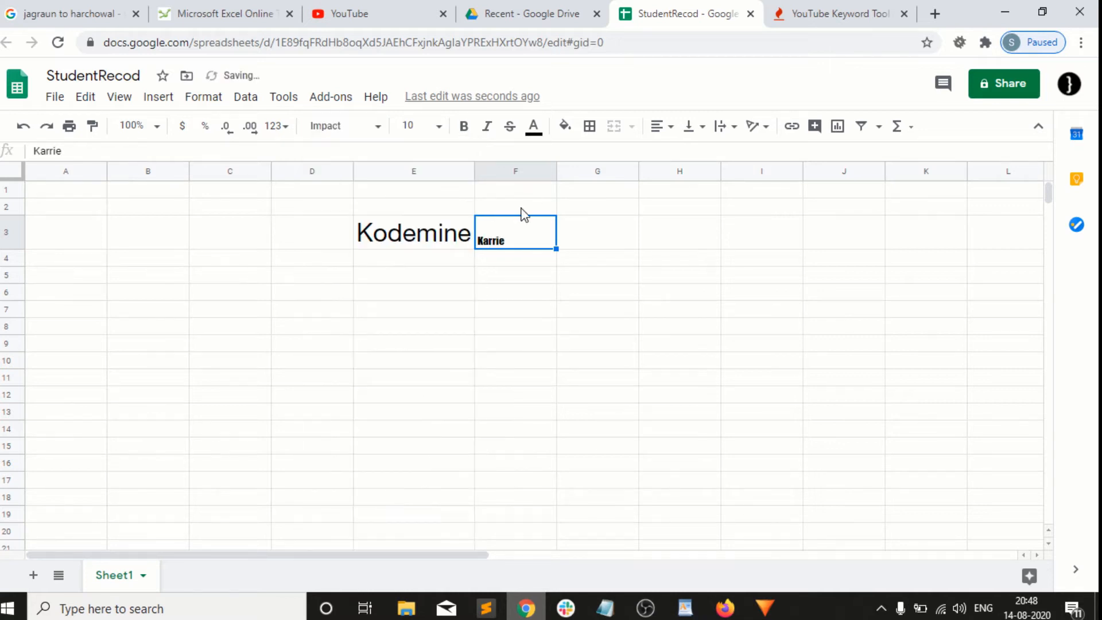
left_click(439, 127)
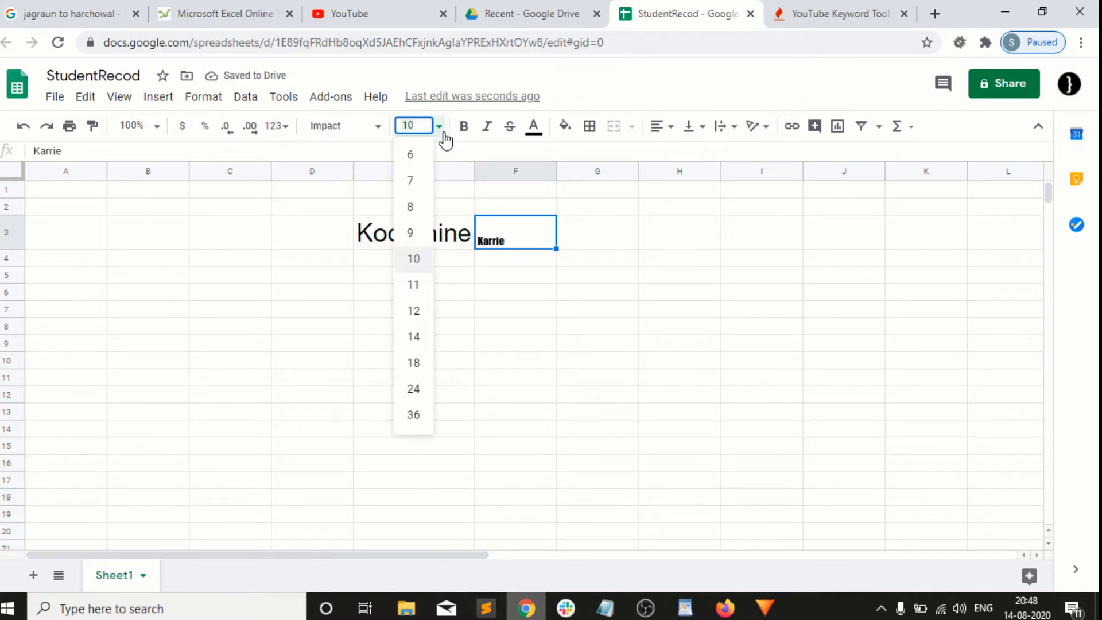
left_click(420, 422)
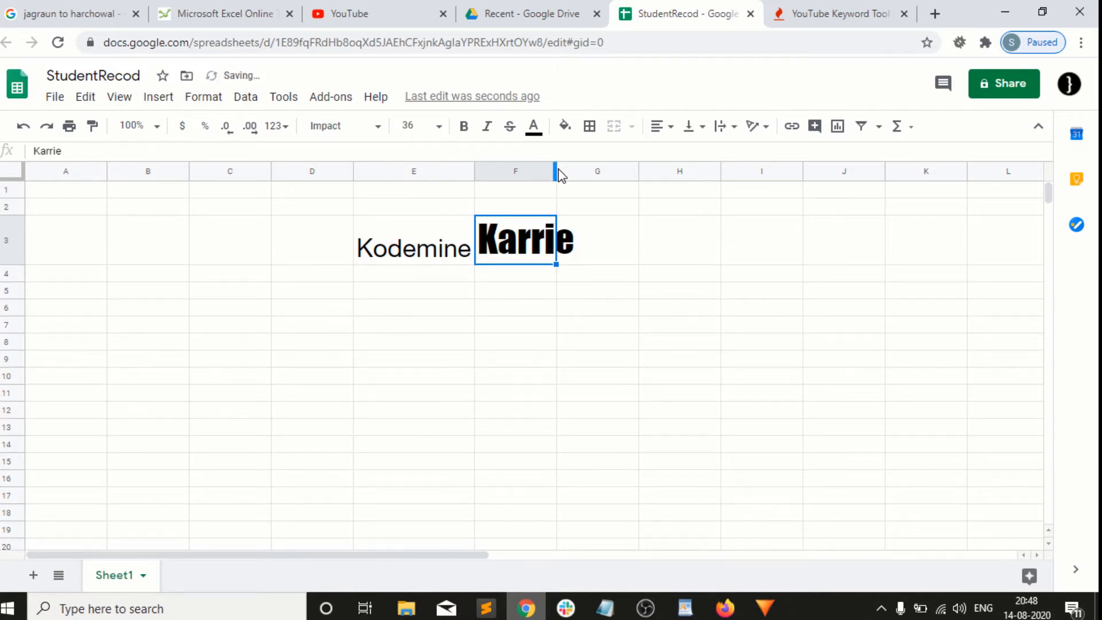
Widen columns F and E to leave spare room beside the text in row 3
left_click_drag(556, 170, 610, 171)
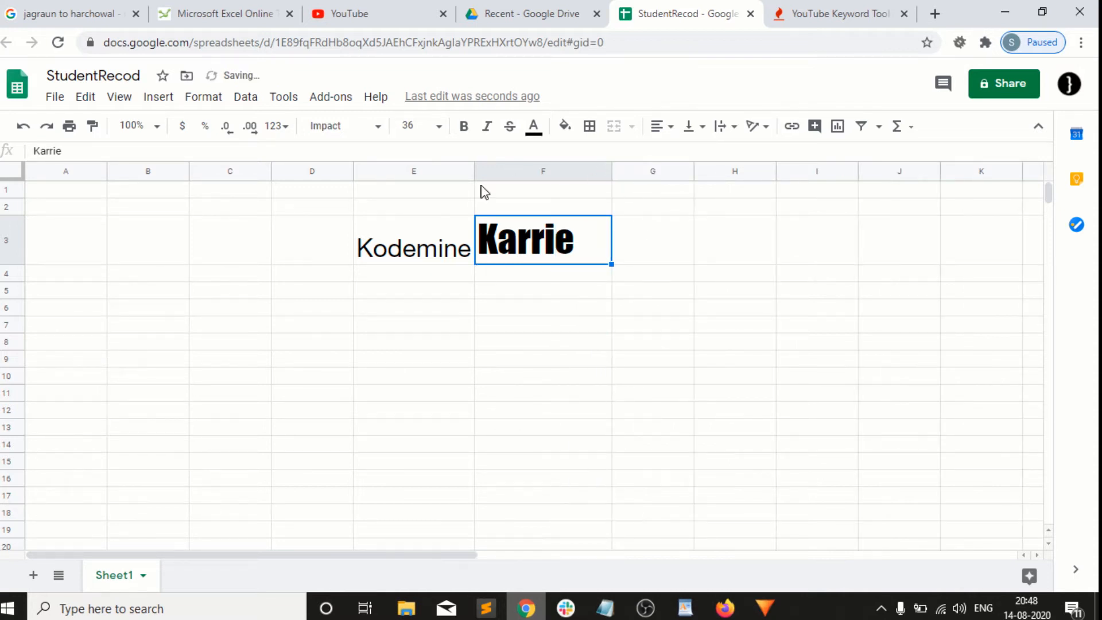
left_click_drag(474, 175, 526, 171)
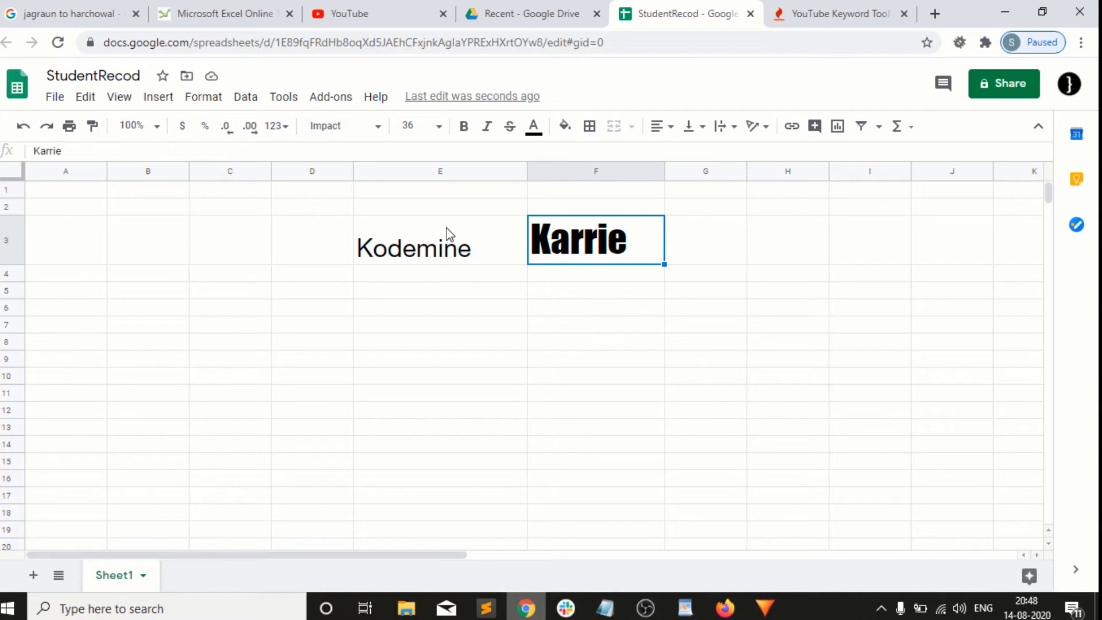
left_click(424, 238)
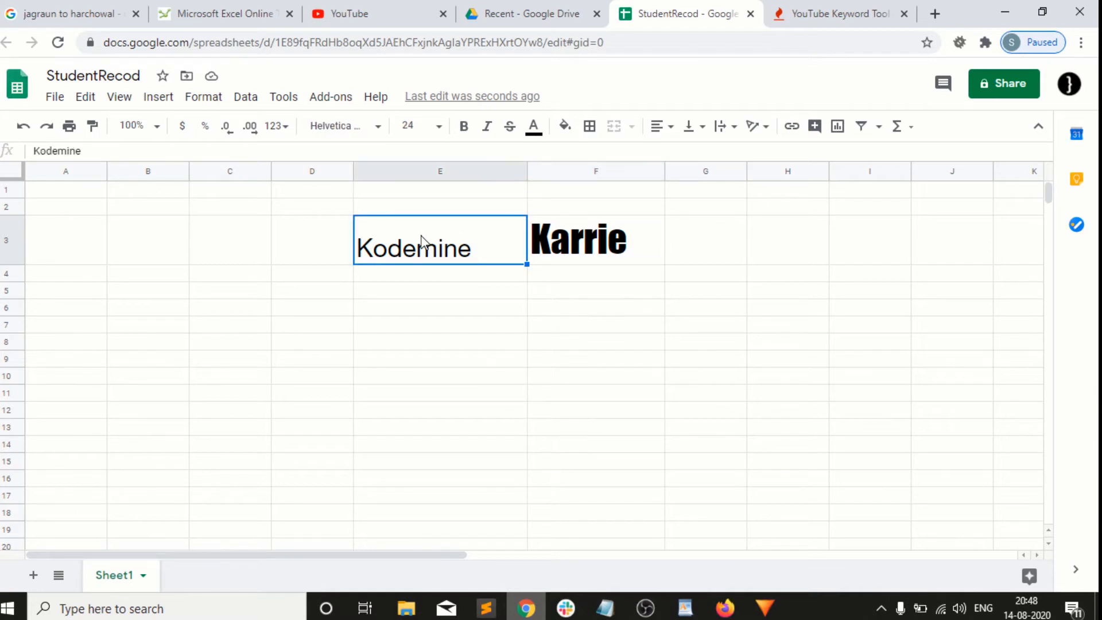
left_click_drag(526, 175, 548, 178)
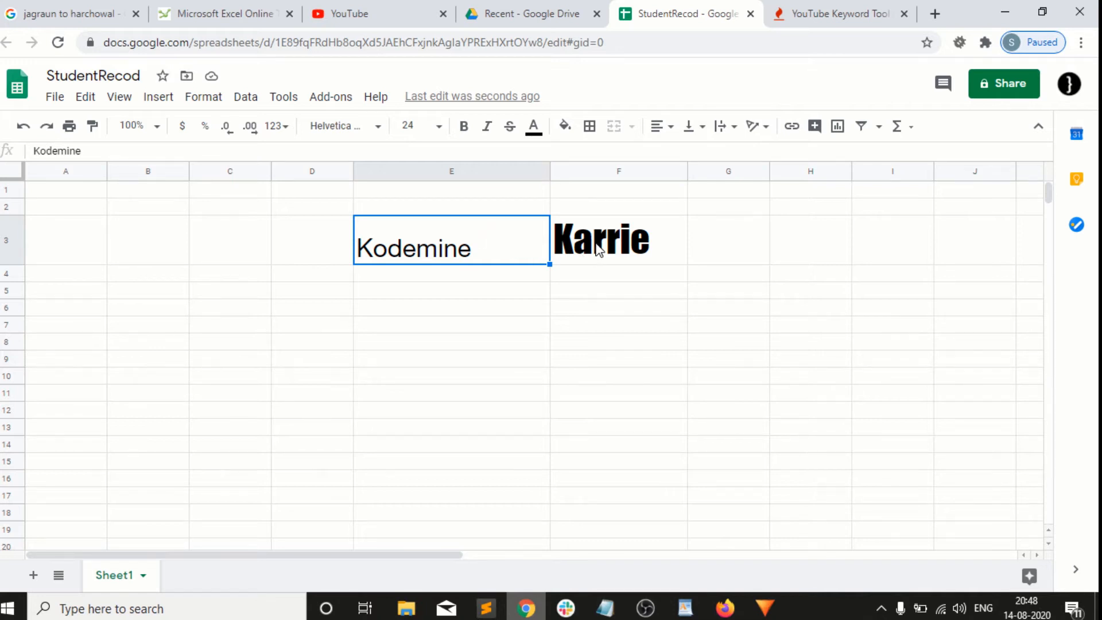
Color the text in cell E3 red and fill the cell with yellow
left_click(538, 138)
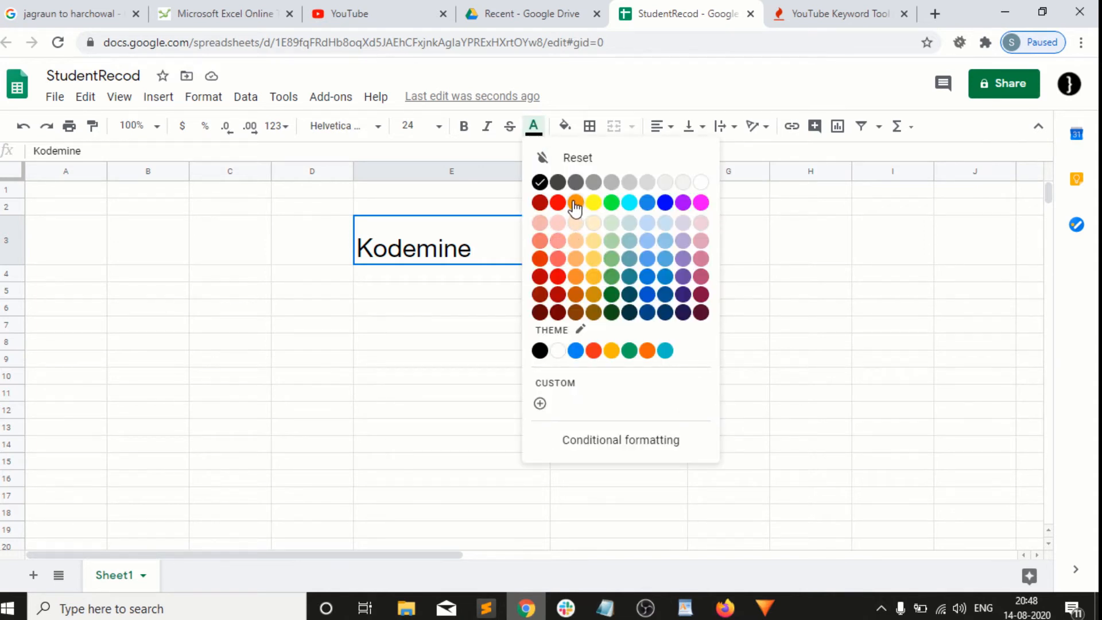
left_click(557, 203)
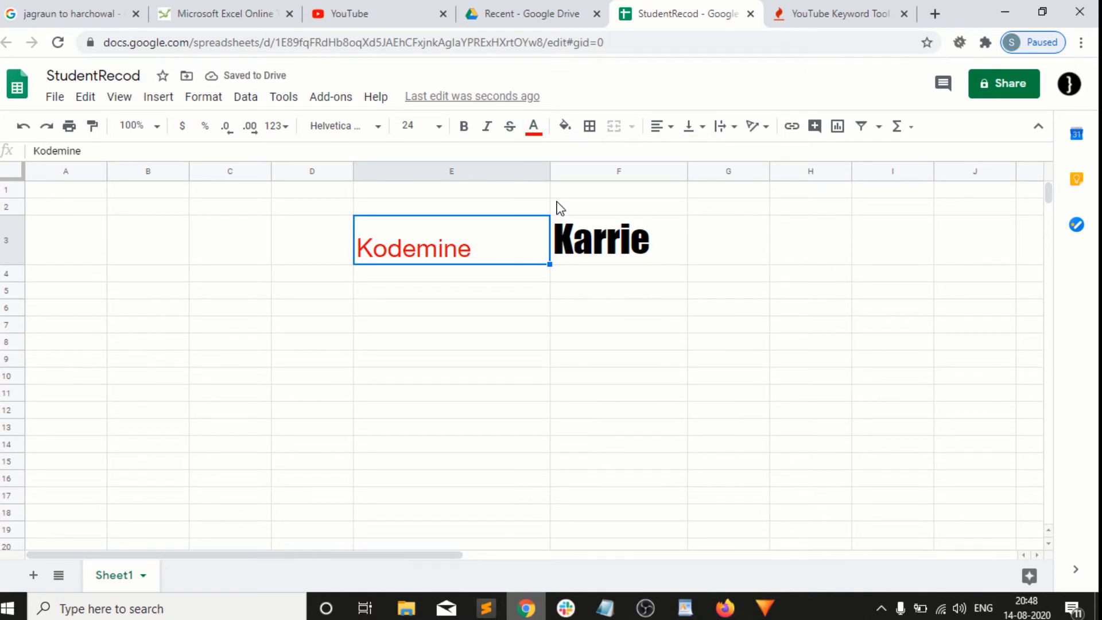
left_click(566, 131)
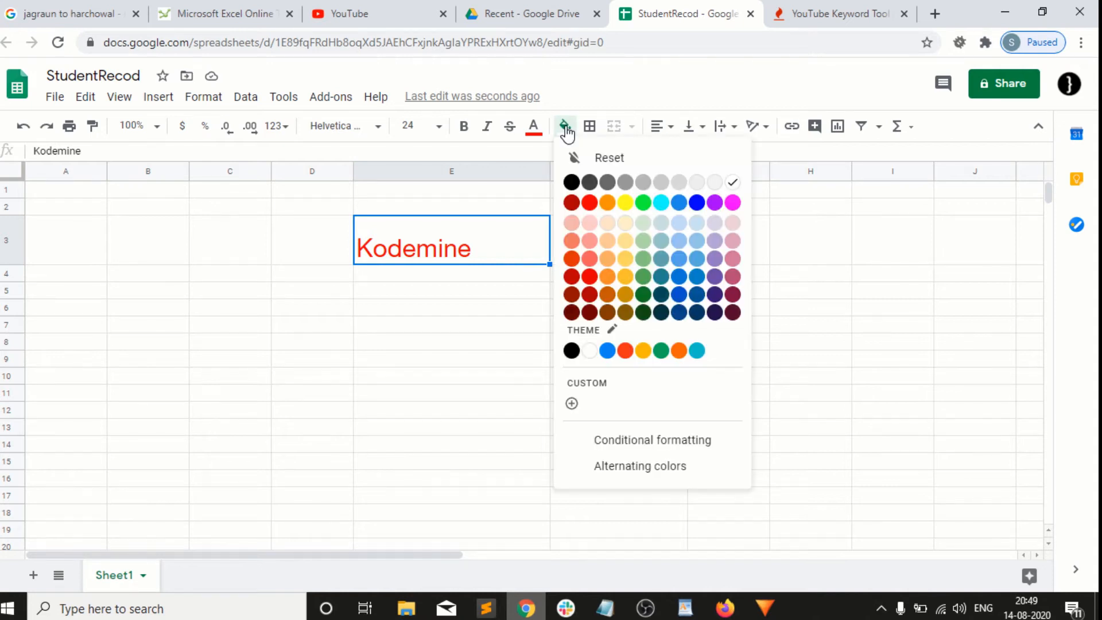
left_click(626, 204)
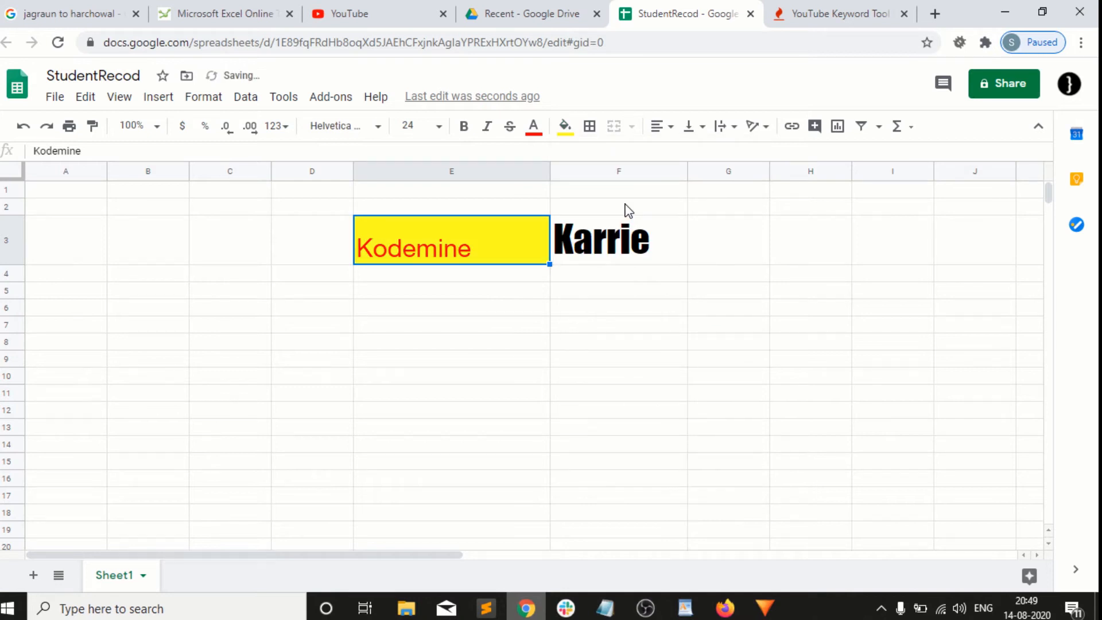
Color the text in cell F3 white and fill the cell with black
left_click(627, 232)
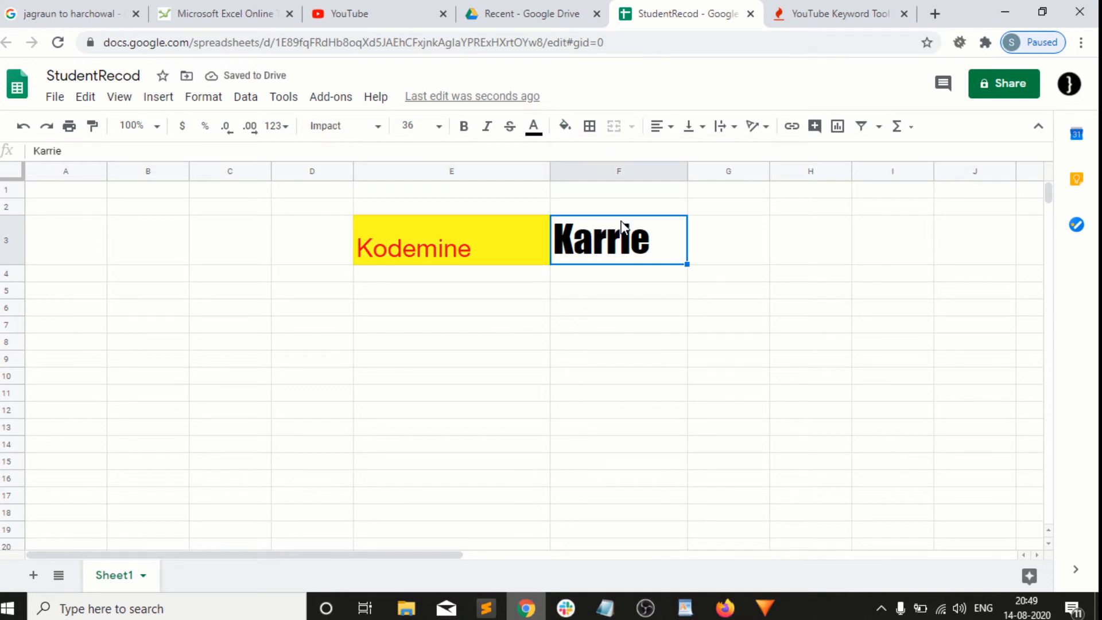
left_click(535, 132)
left_click(536, 133)
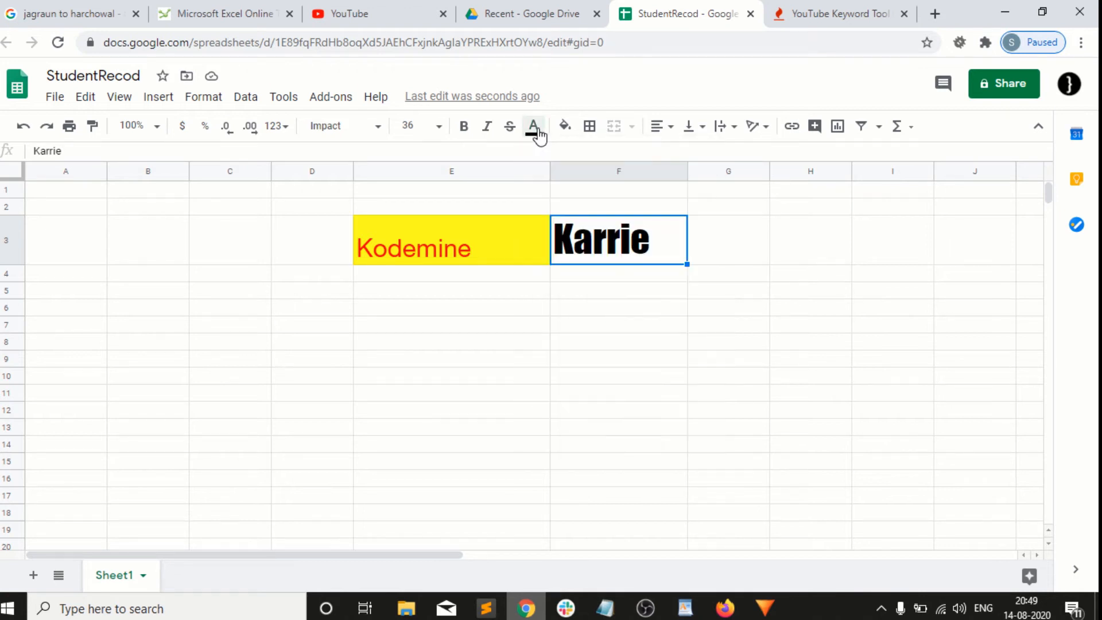
left_click(536, 134)
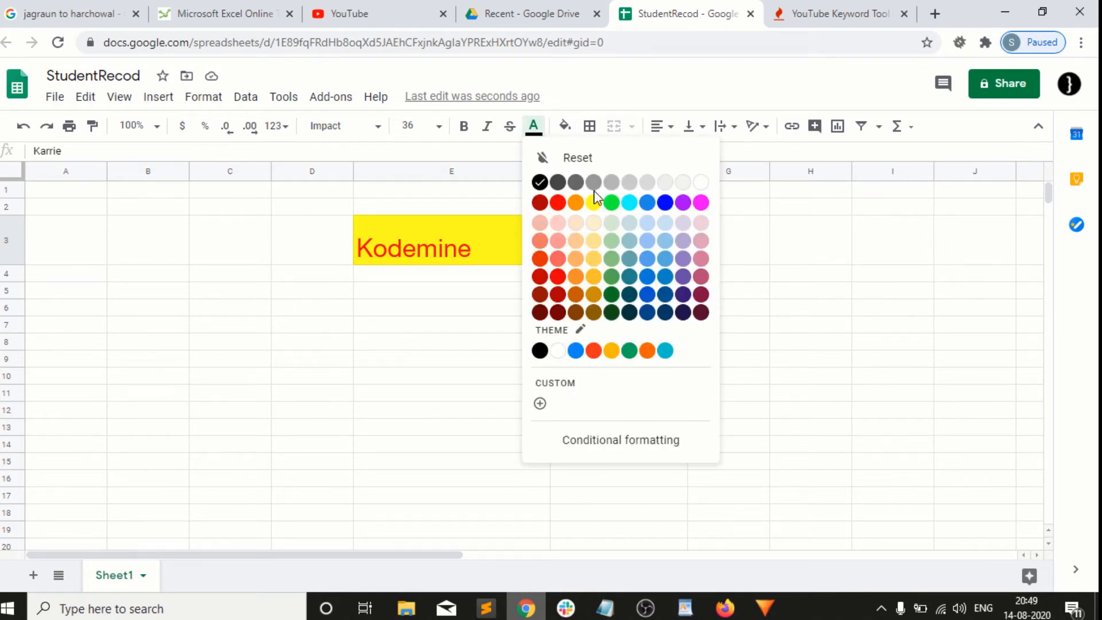
left_click(708, 184)
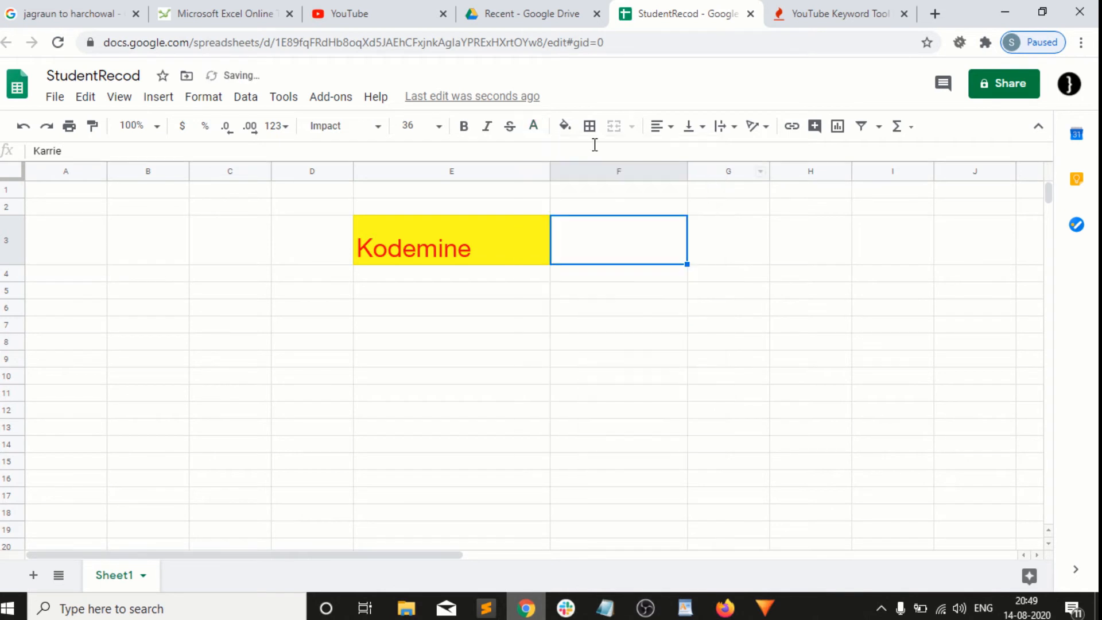
left_click(565, 126)
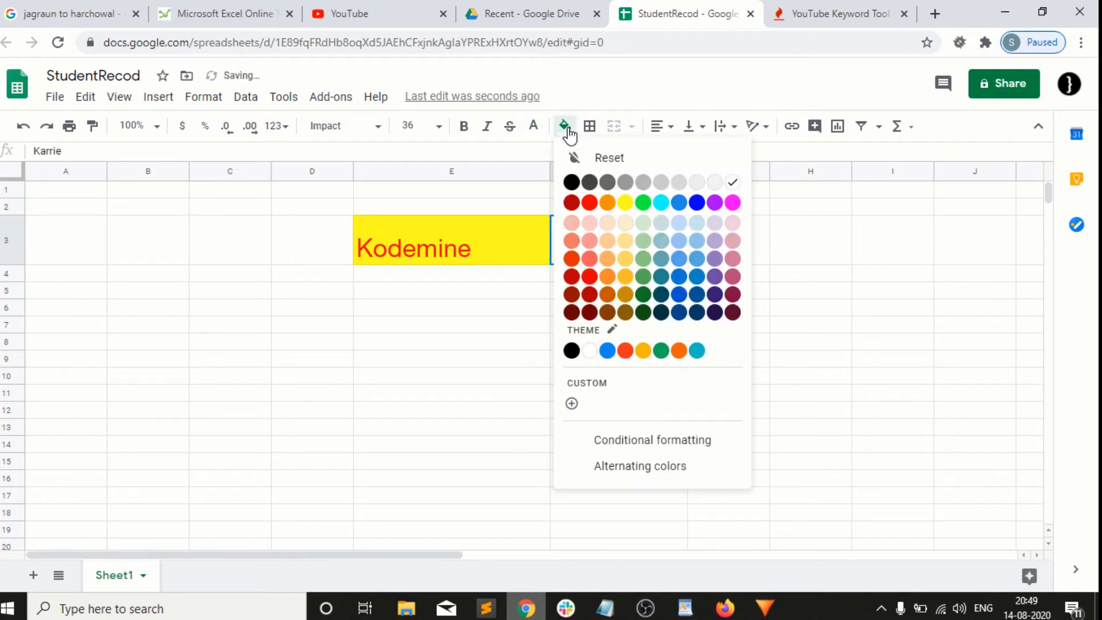
left_click(571, 182)
left_click(531, 192)
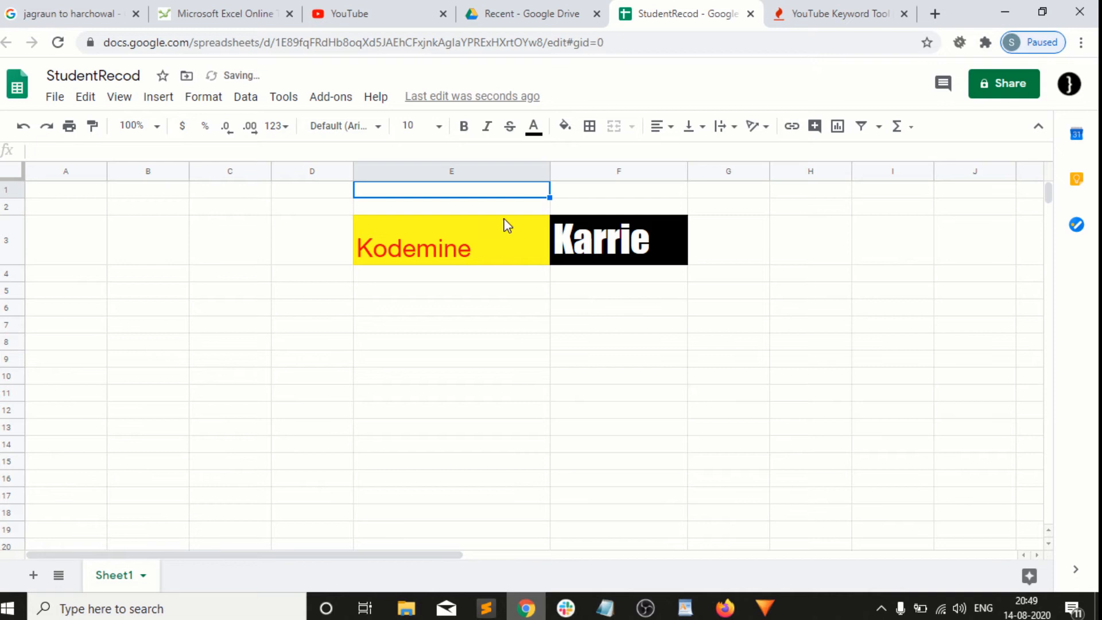
Set the font size of the text in cell E3 to 36
left_click(452, 233)
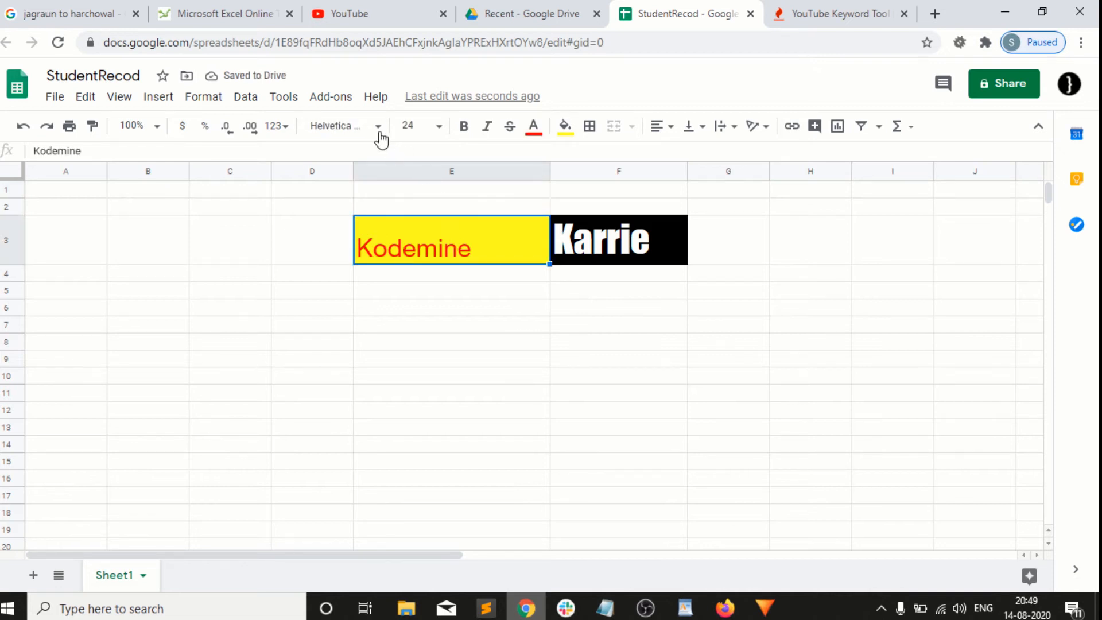
left_click(433, 130)
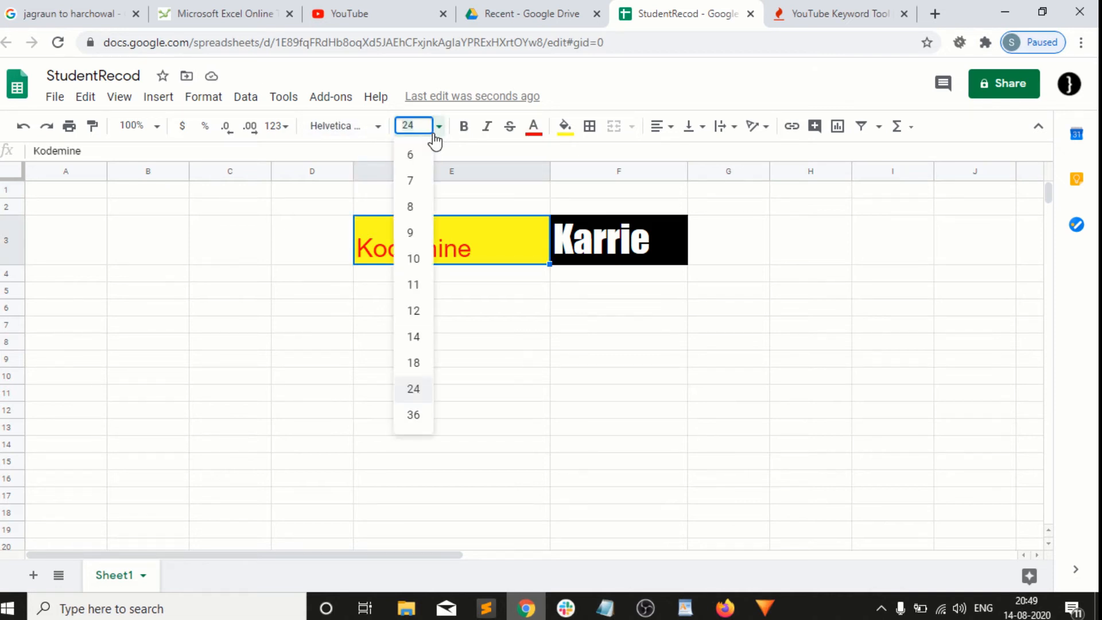
left_click(418, 421)
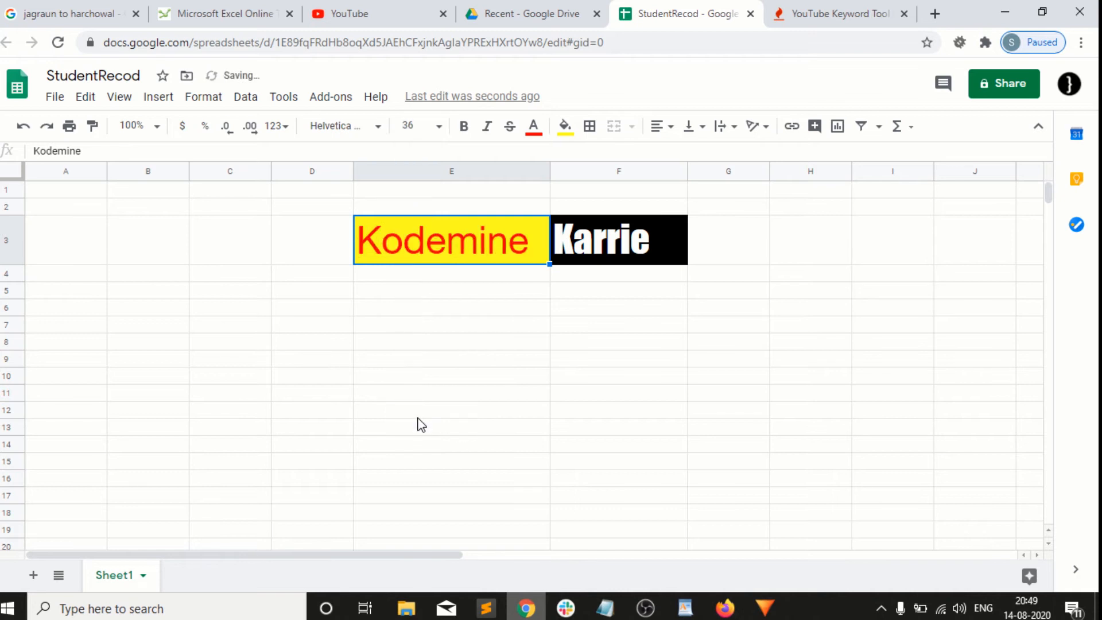
Shrink column D to a thin sliver and widen column E to about one and a half times its width
left_click(489, 285)
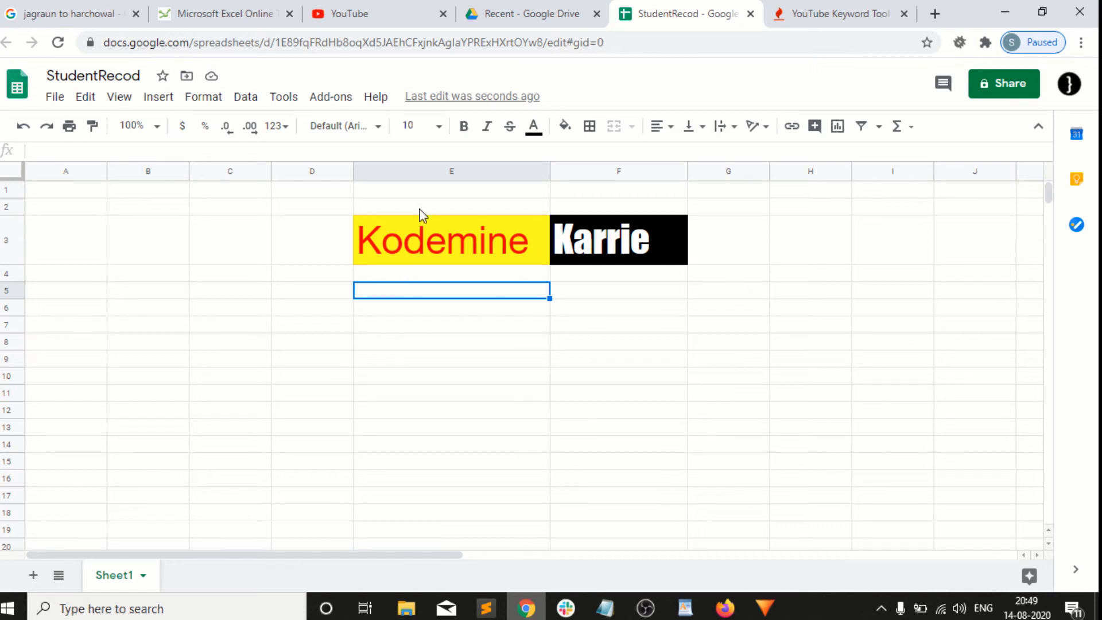
left_click_drag(353, 171, 270, 173)
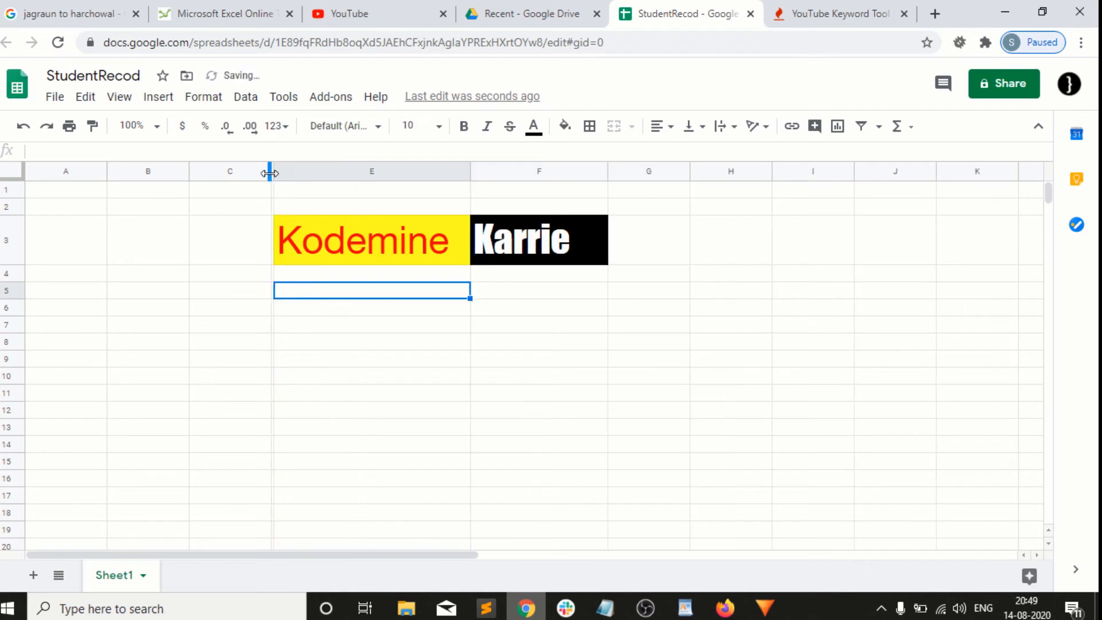
left_click_drag(469, 173, 594, 172)
Try center and right horizontal alignment on the text in cell E3
left_click(457, 238)
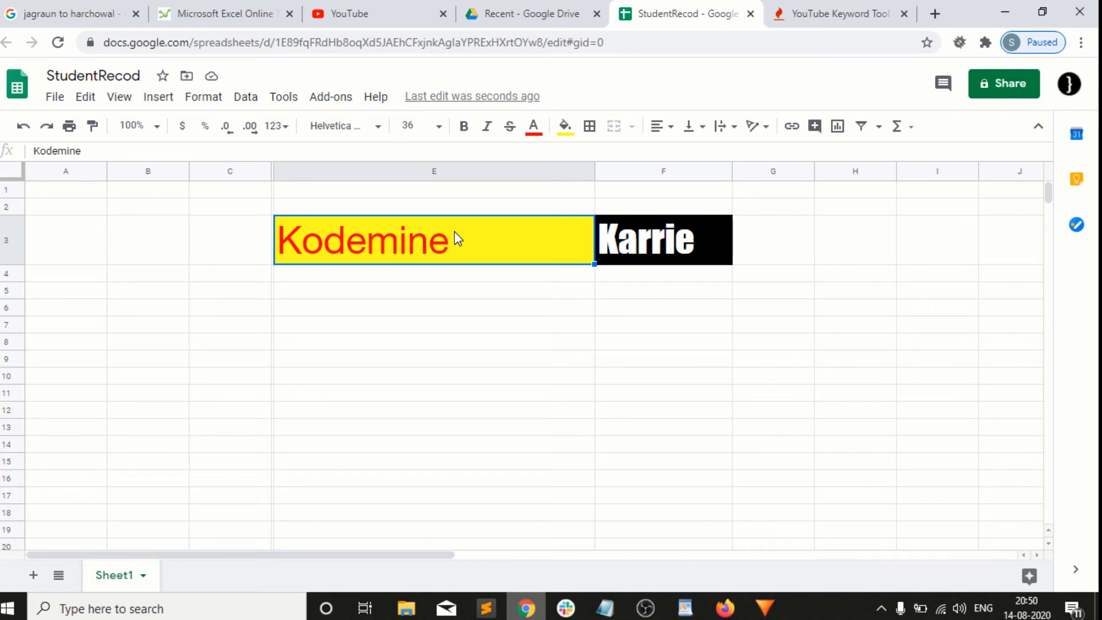
left_click(665, 127)
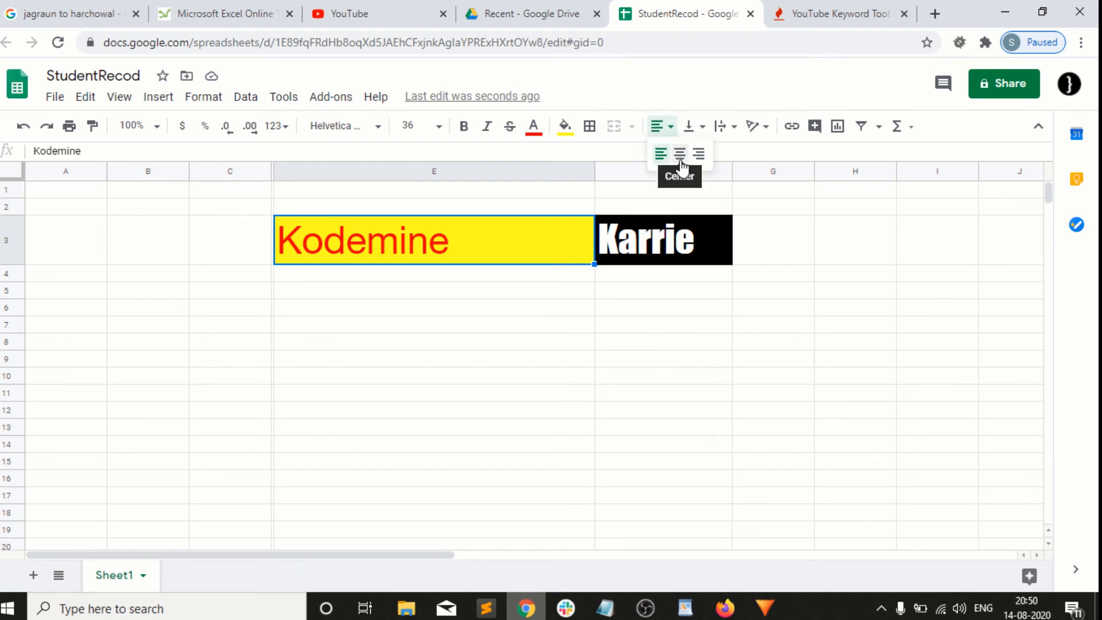
left_click(681, 154)
left_click(661, 126)
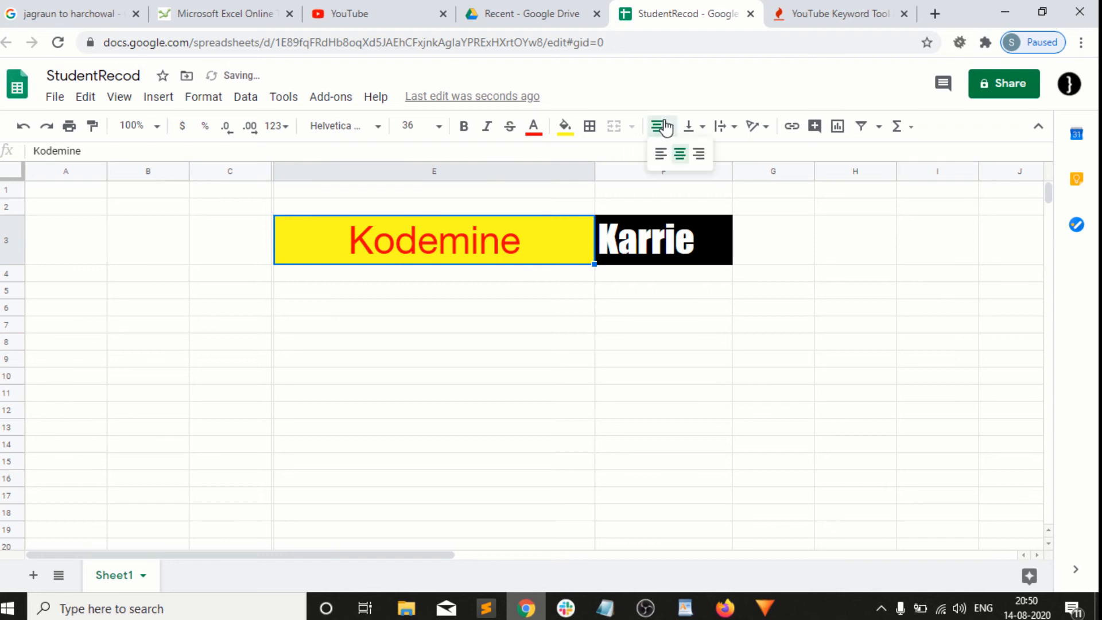
left_click(697, 152)
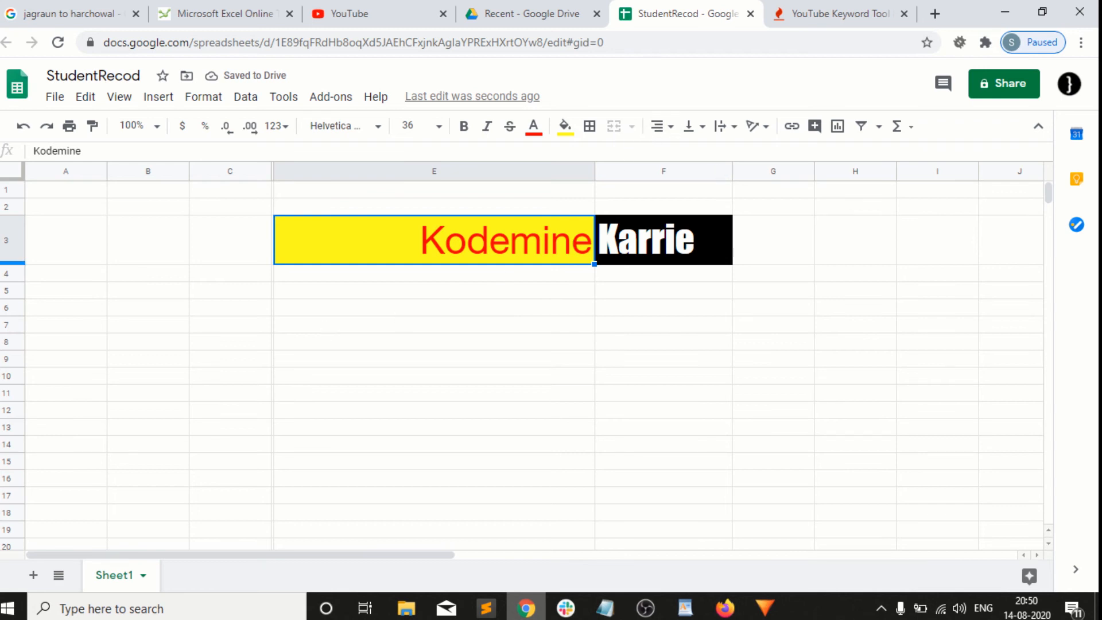
Make row 3 nearly three times as tall and try middle and top vertical alignment on cell E3
left_click_drag(2, 262, 1, 352)
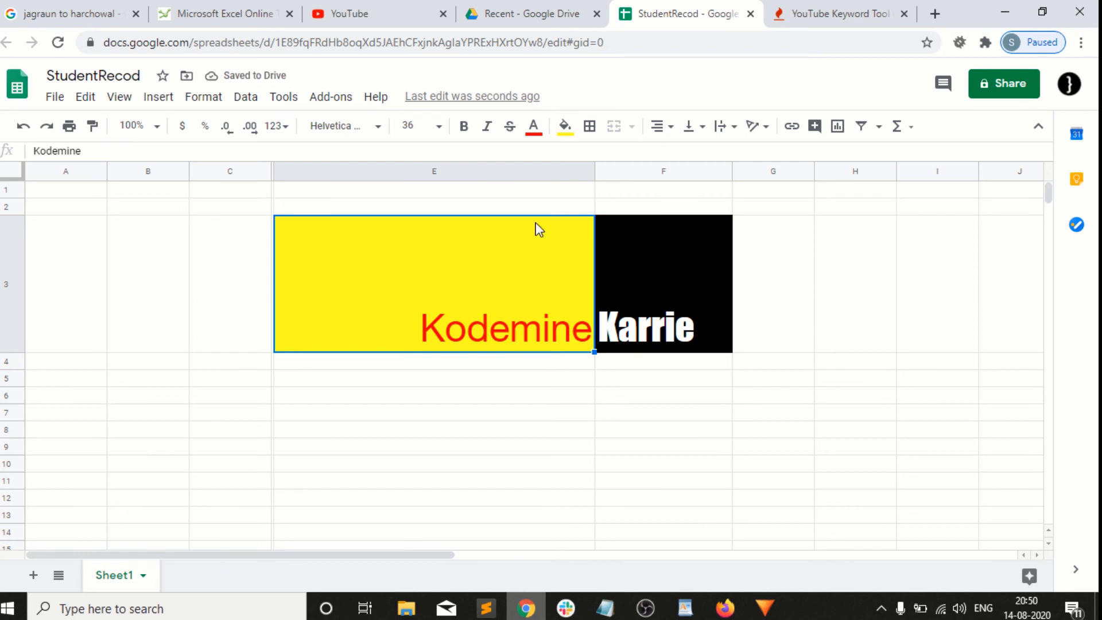
left_click(694, 128)
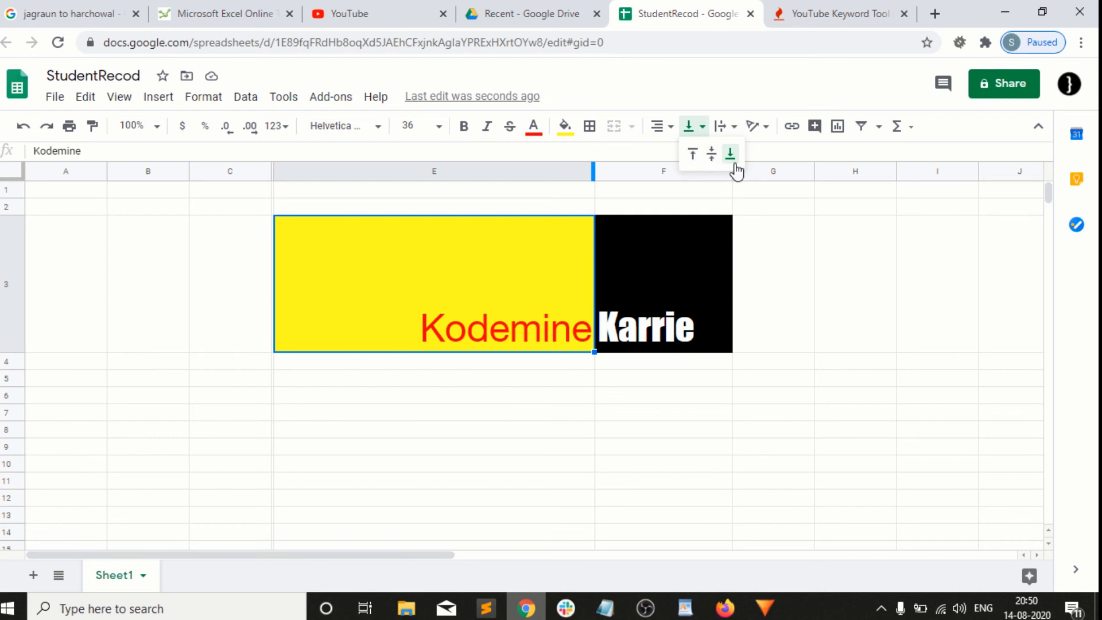
left_click(713, 155)
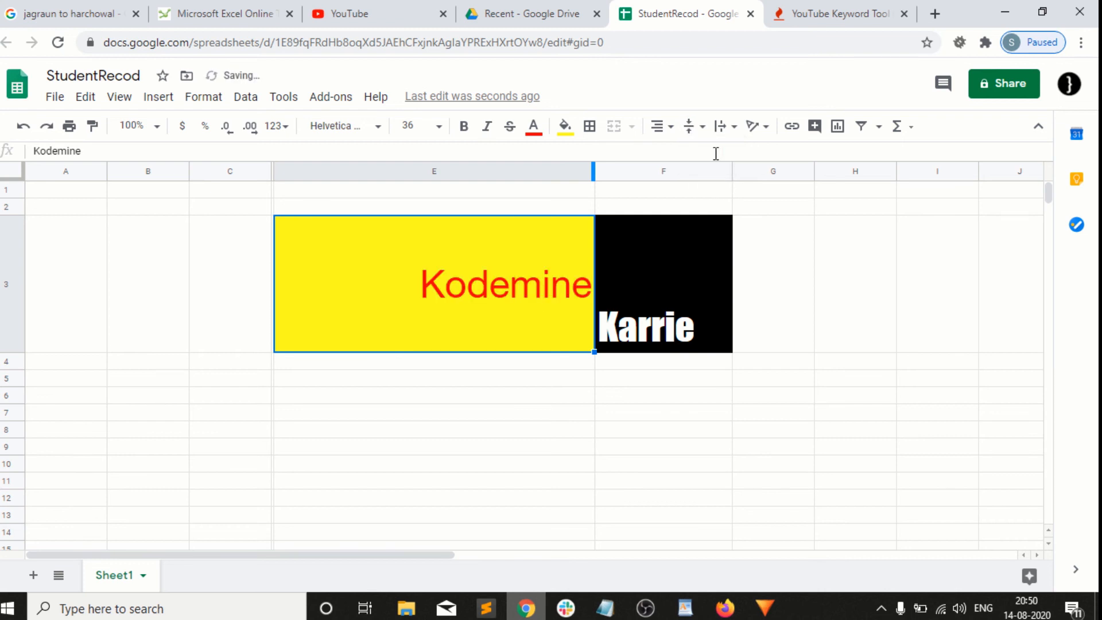
left_click(691, 127)
left_click(694, 149)
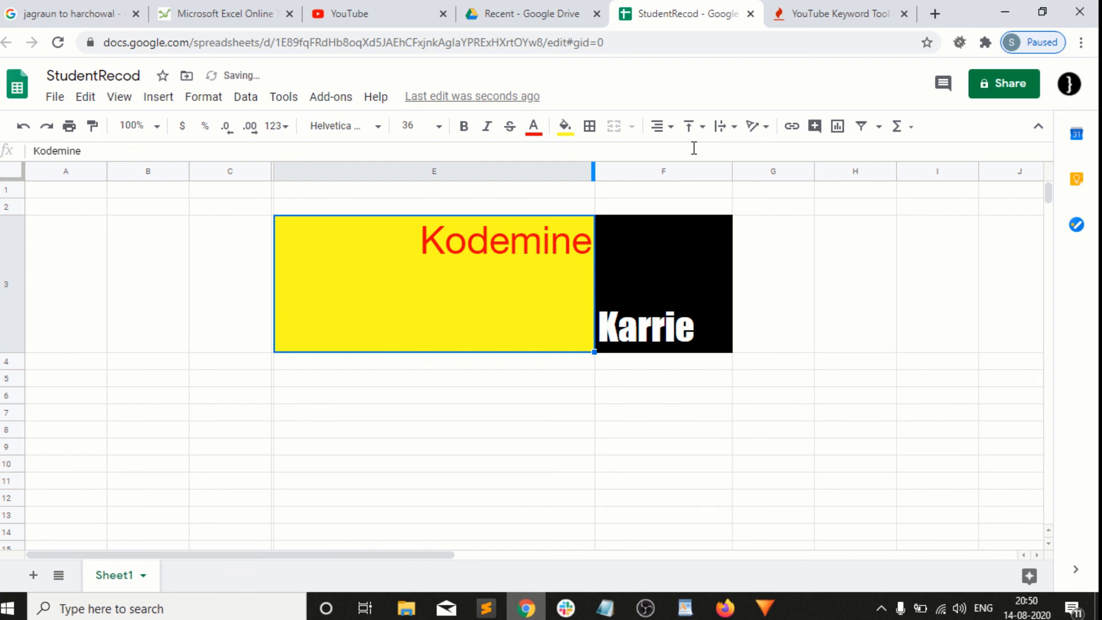
Align the text in cell E3 to the middle vertically and to the center horizontally
left_click(692, 126)
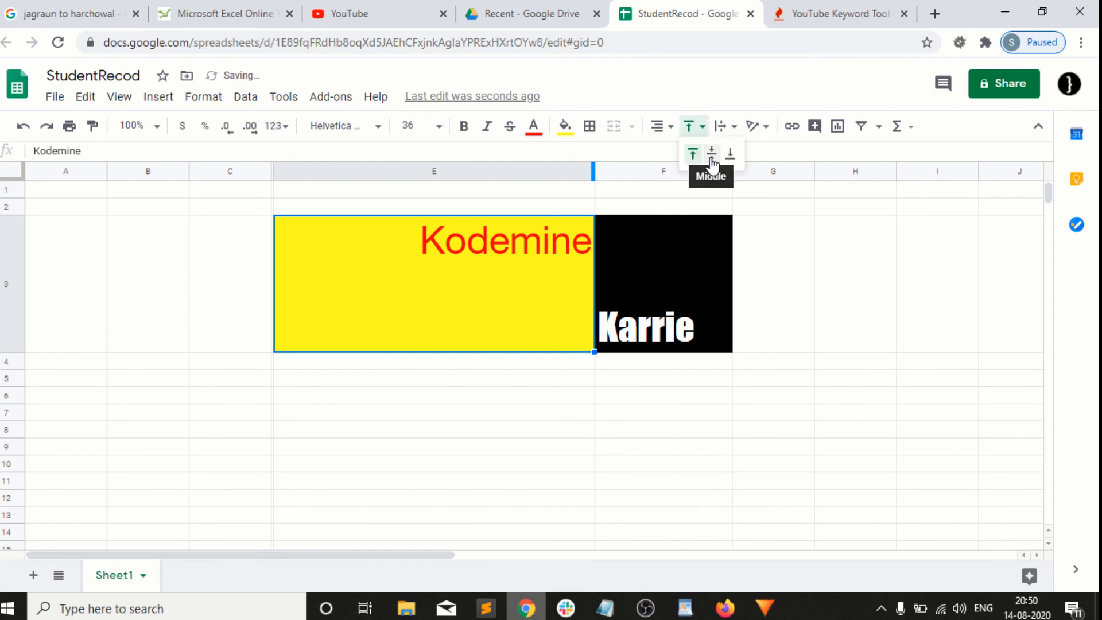
left_click(711, 154)
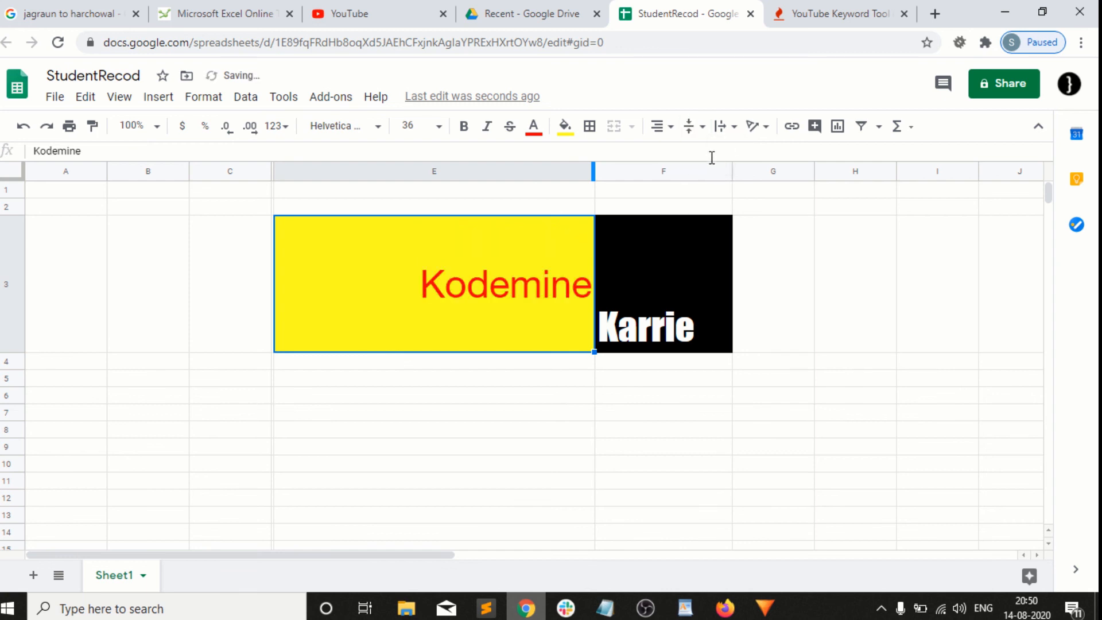
left_click(668, 126)
left_click(679, 155)
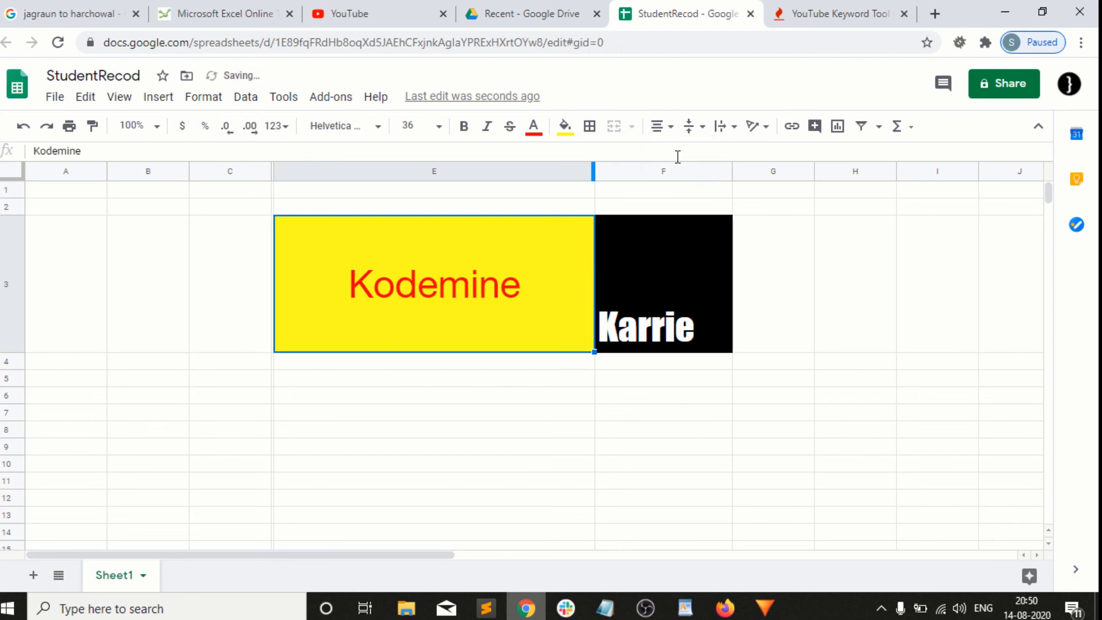
Align the text in cell F3 to the middle vertically and to the center horizontally
left_click(667, 263)
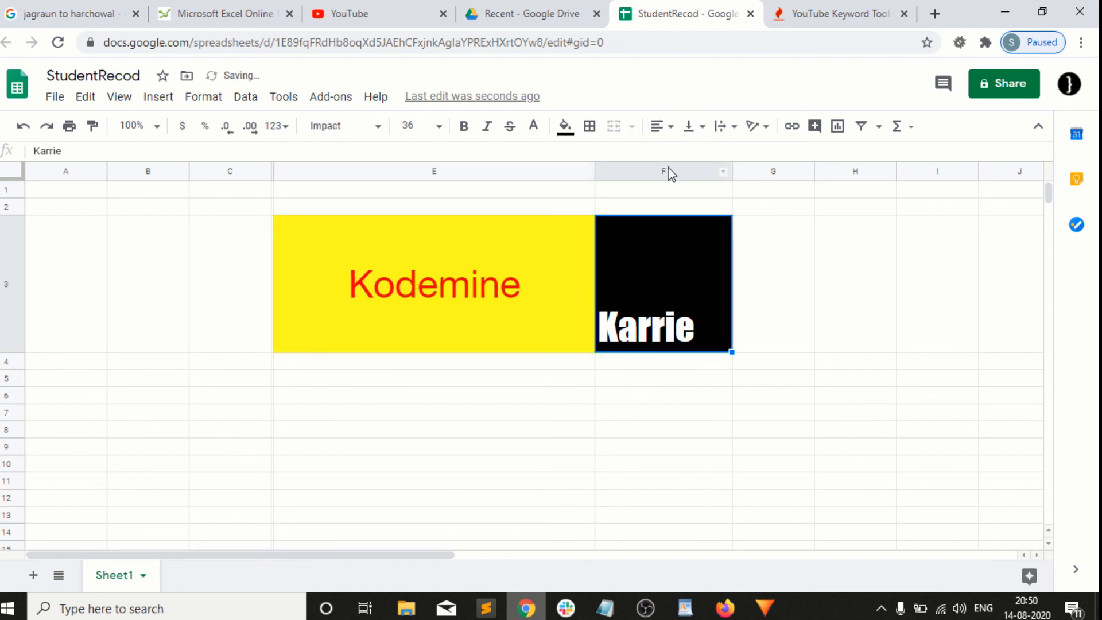
left_click(696, 127)
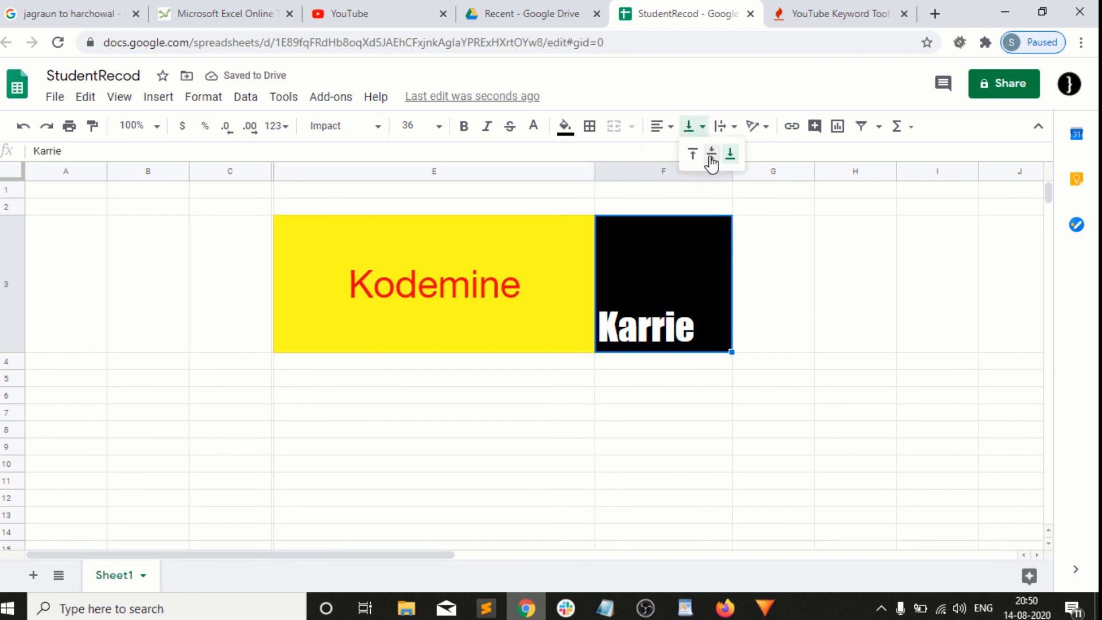
left_click(712, 157)
left_click(662, 127)
left_click(681, 154)
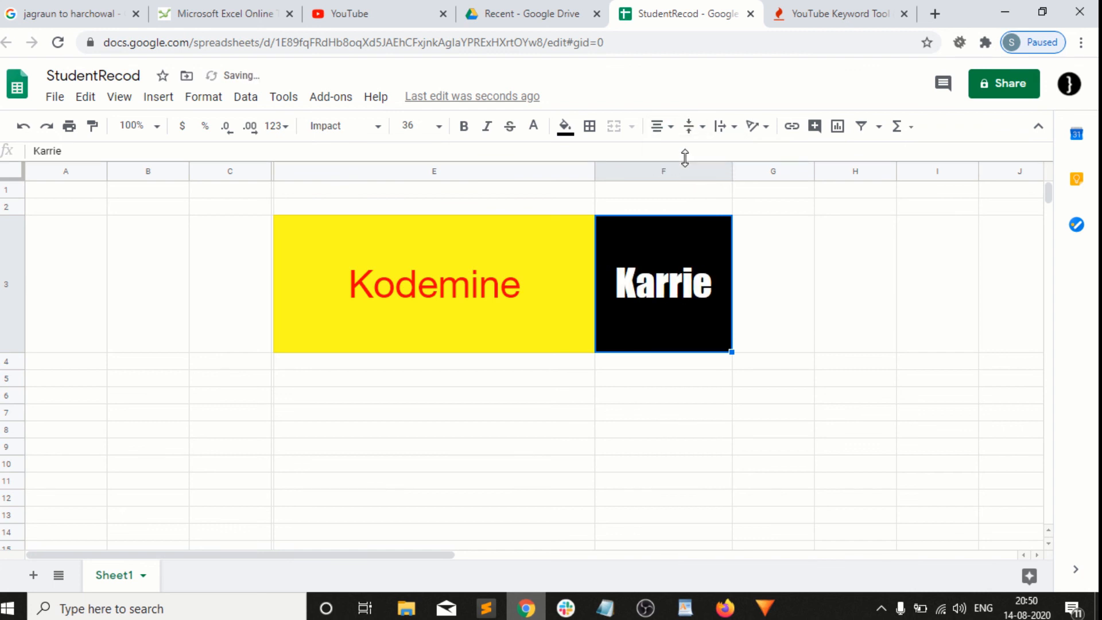
Set the horizontal alignment of the text in cell E3 to right
left_click(511, 276)
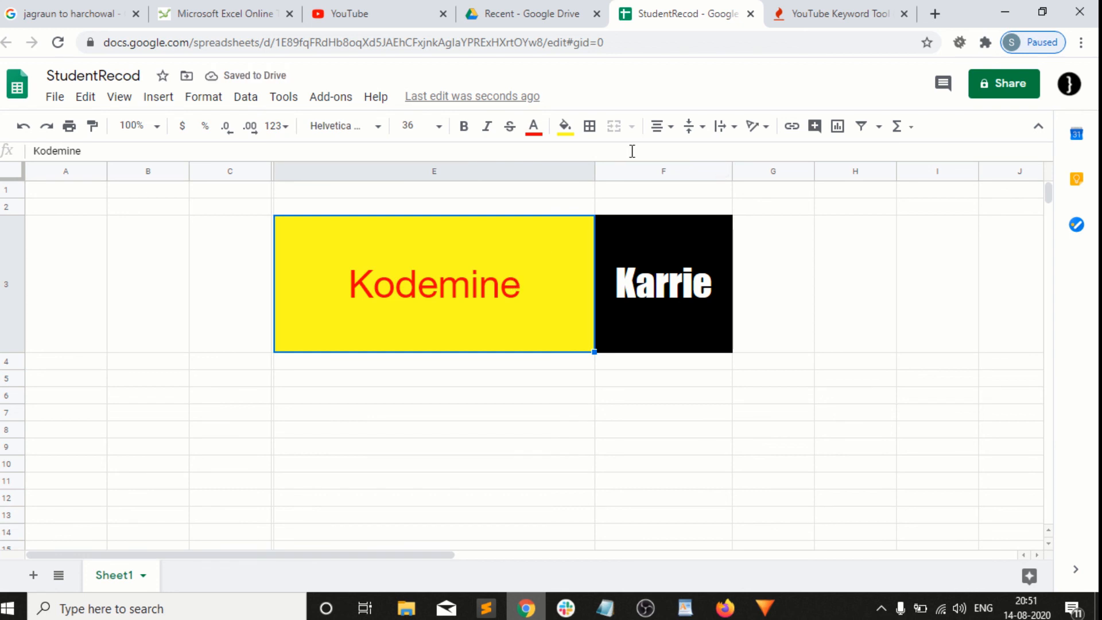
left_click(699, 127)
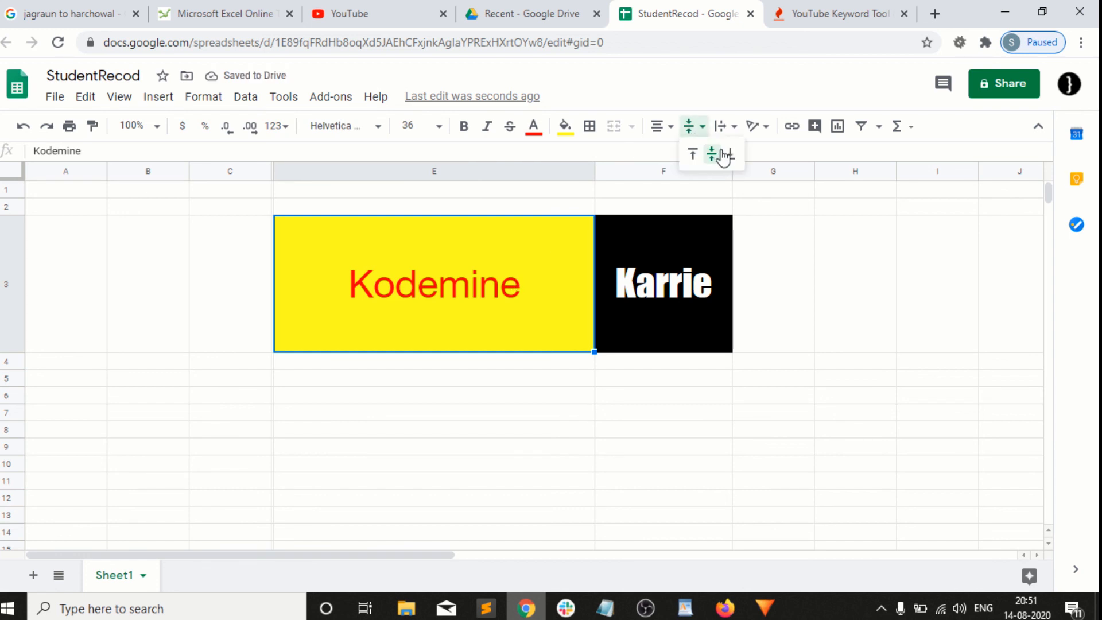
left_click(671, 130)
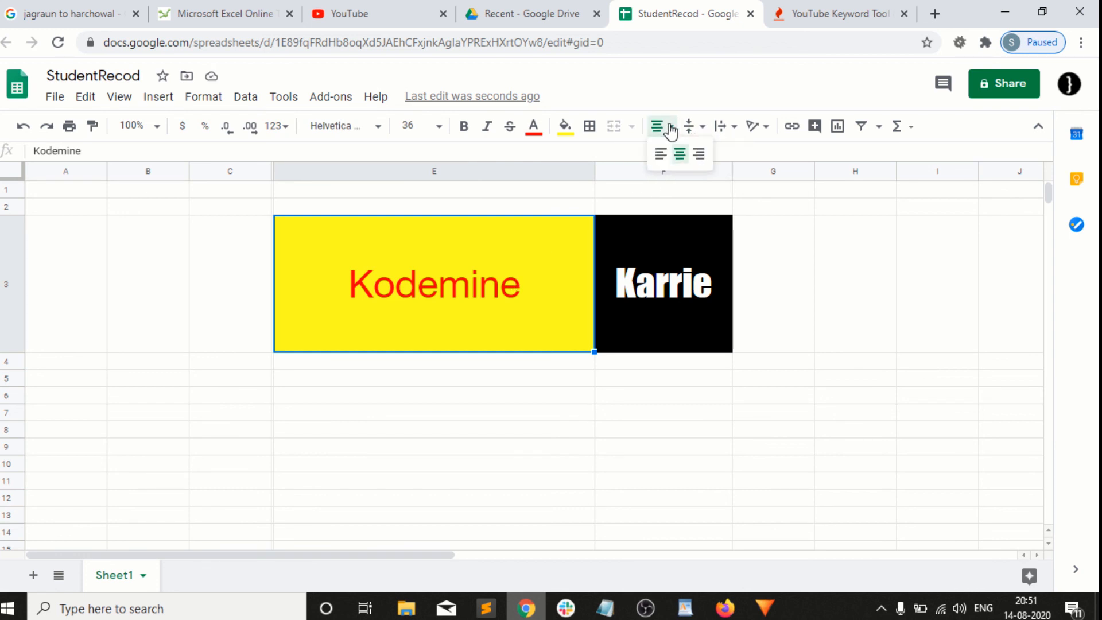
left_click(697, 160)
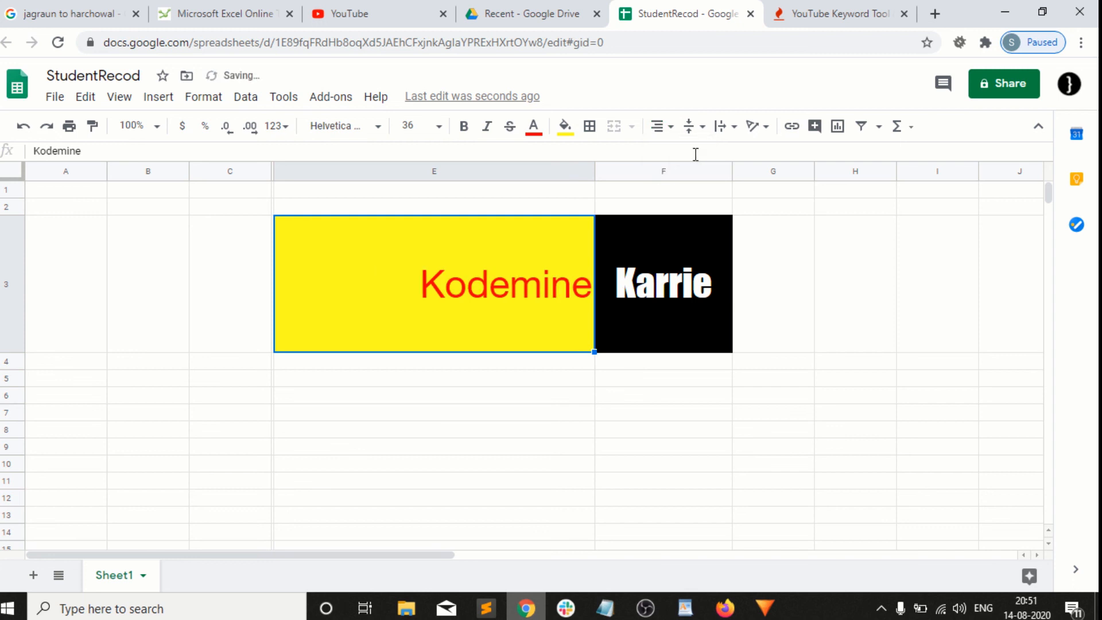
Set the horizontal alignment of the text in cell F3 to left
left_click(646, 257)
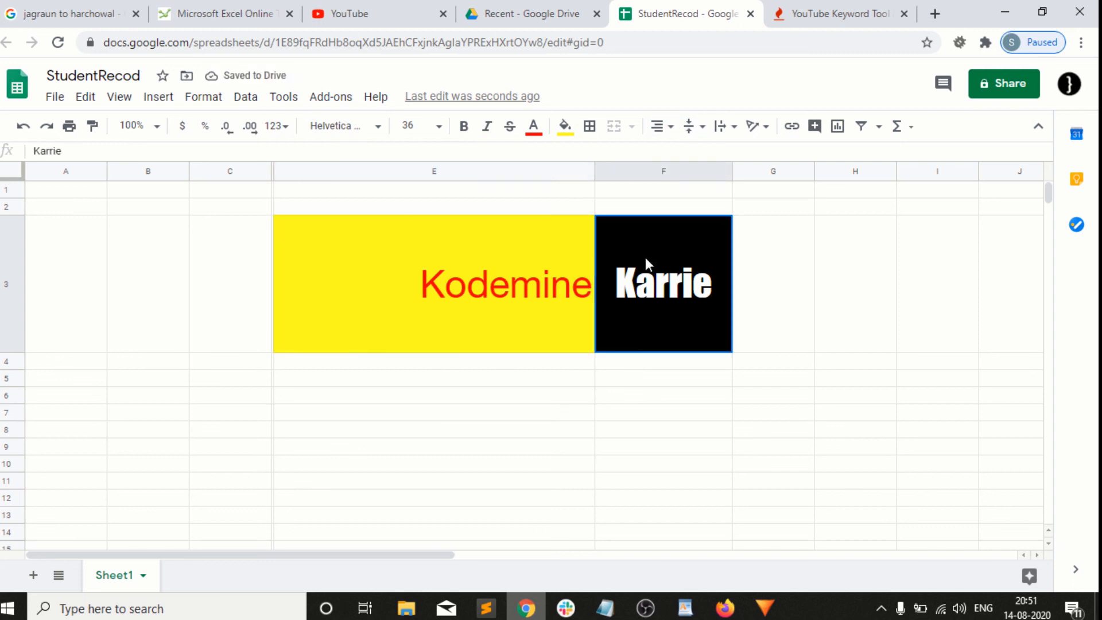
left_click(665, 128)
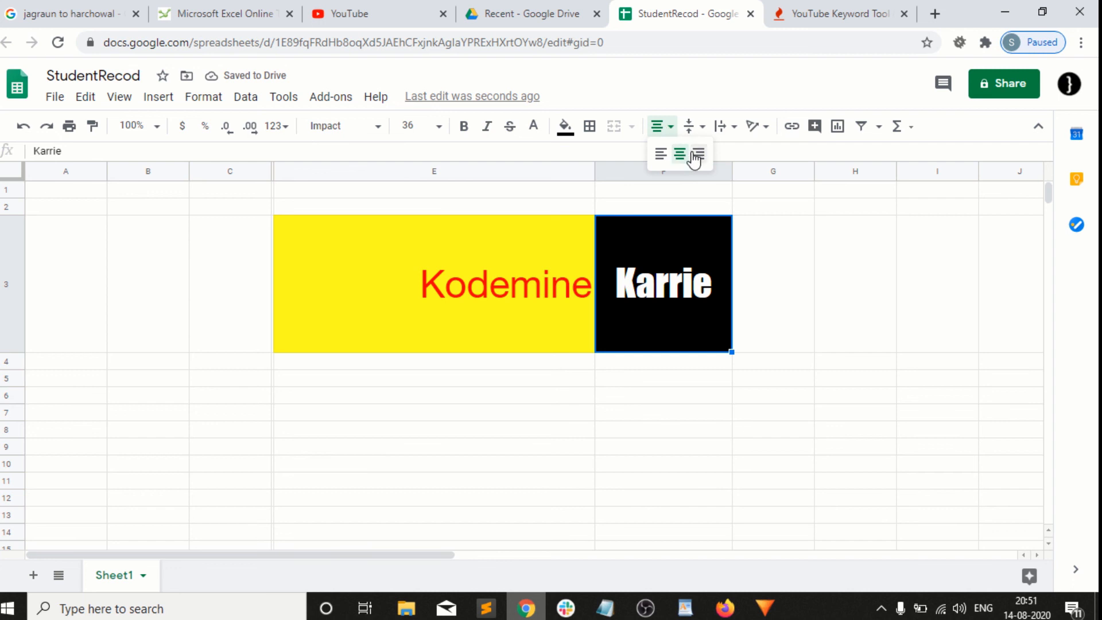
left_click(661, 154)
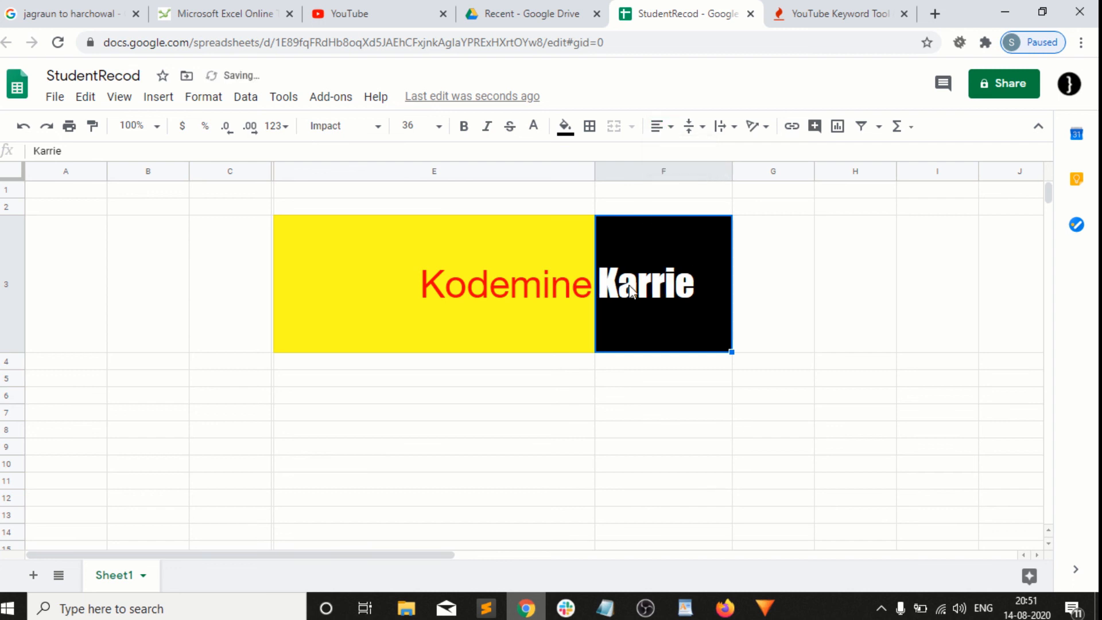